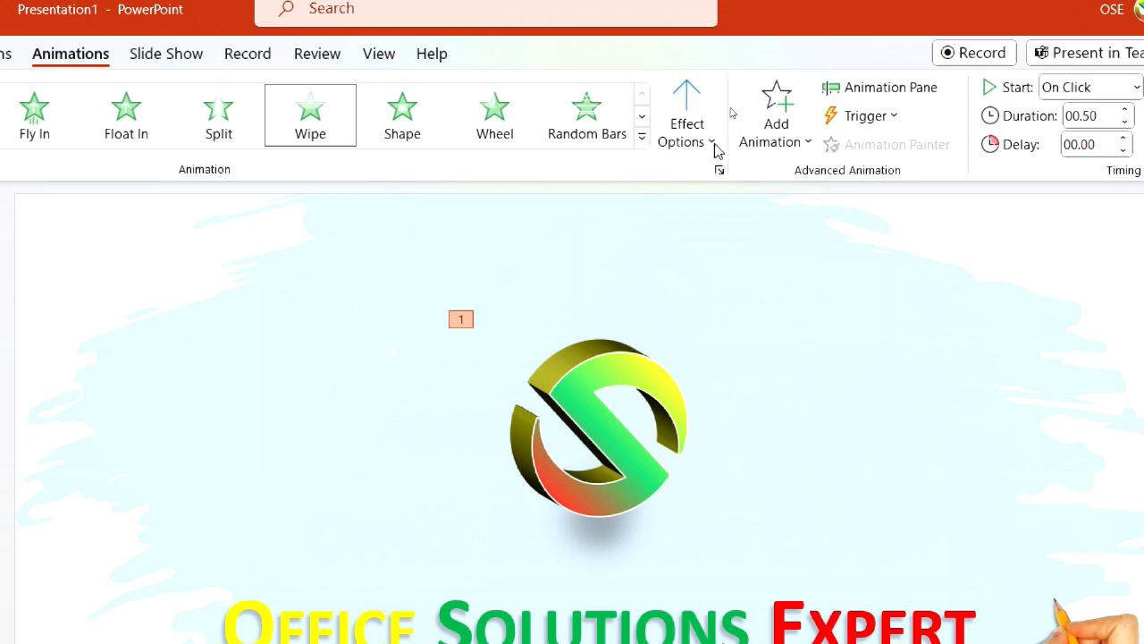
Set the direction of the S logo picture's Wipe animation to From Top
click(617, 369)
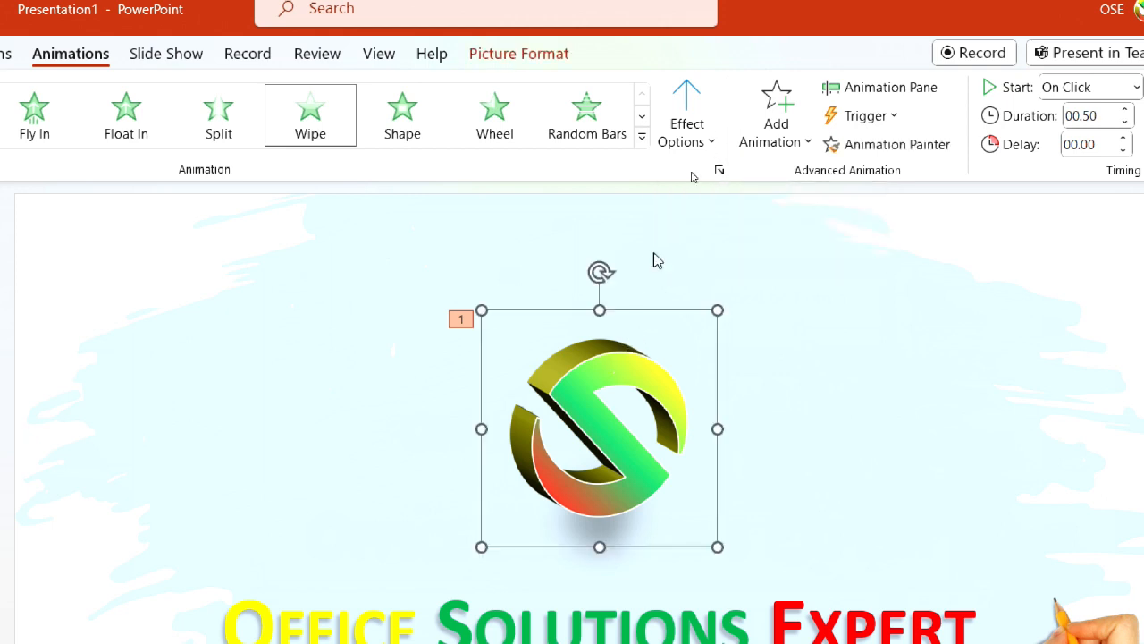
click(712, 141)
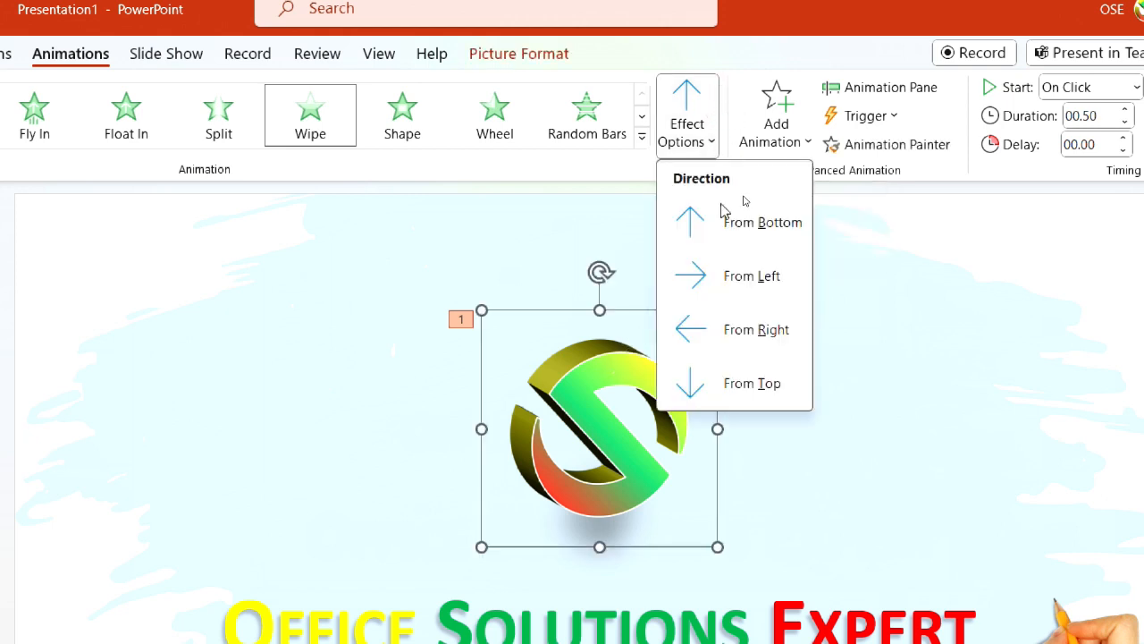
click(754, 383)
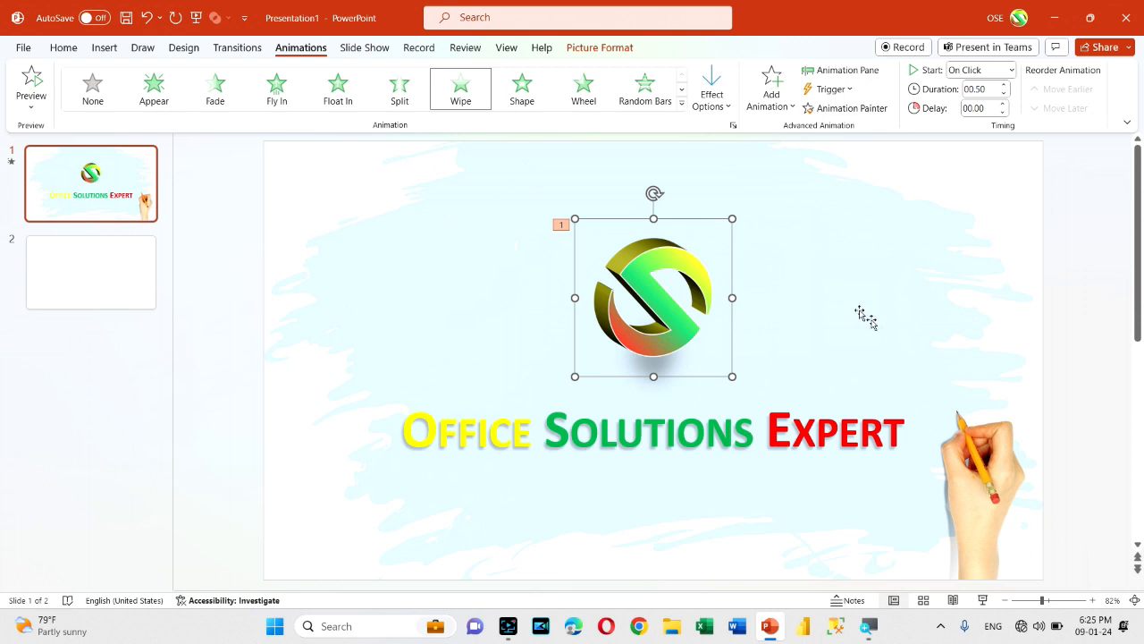
Give the hand picture a Custom Path animation that runs from the pencil tip, zigzags down across the S logo and returns to the tip
click(997, 452)
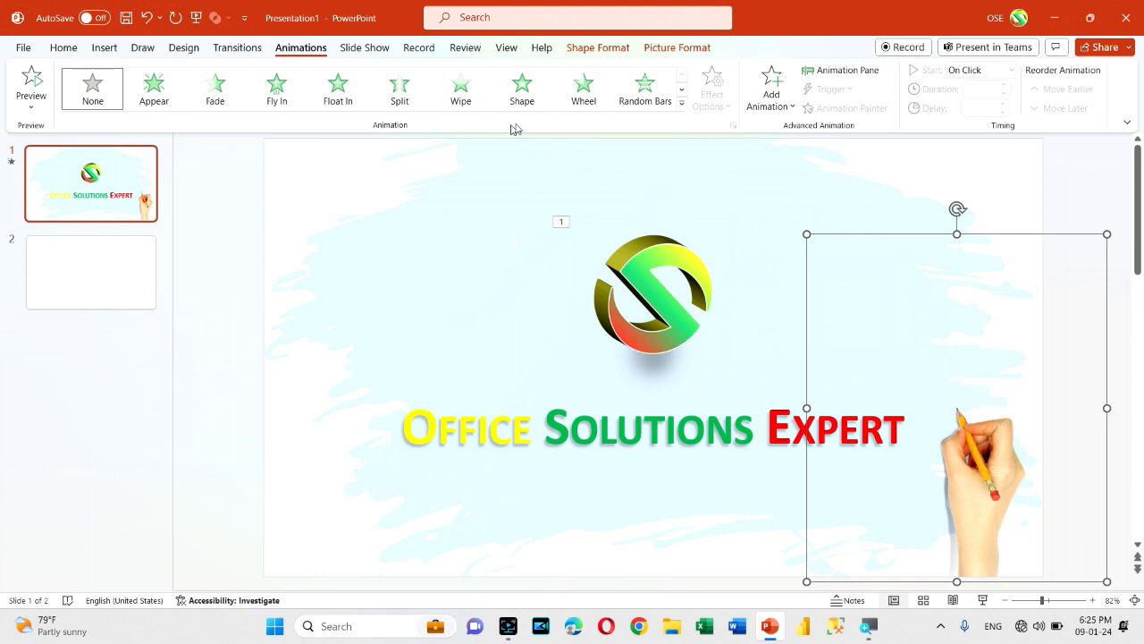
click(682, 106)
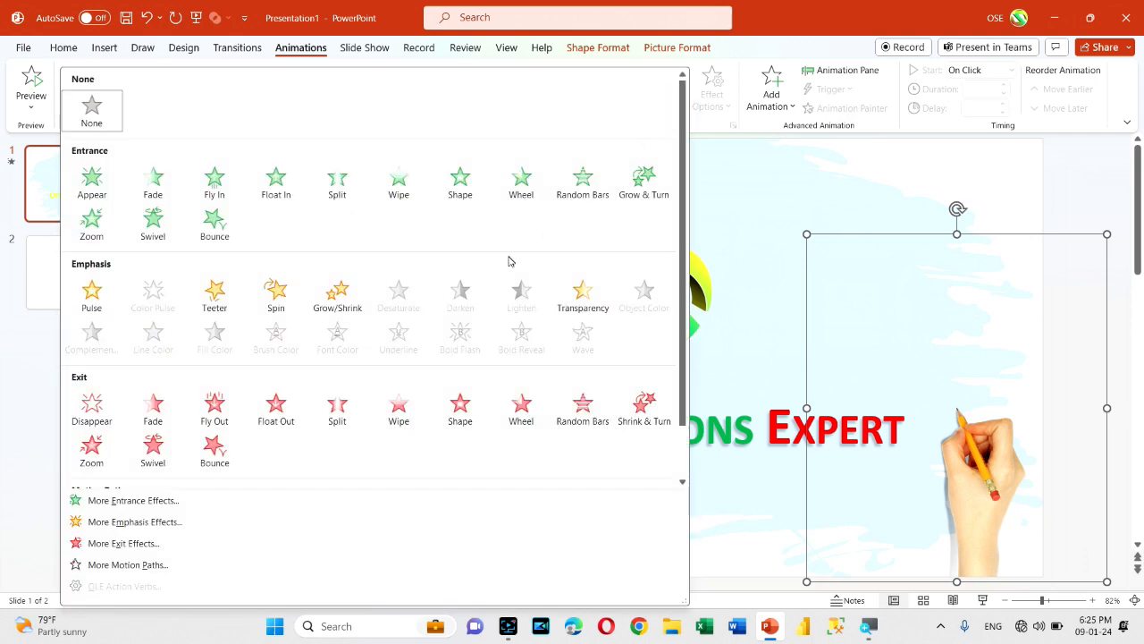
scroll(514, 270, down, 1)
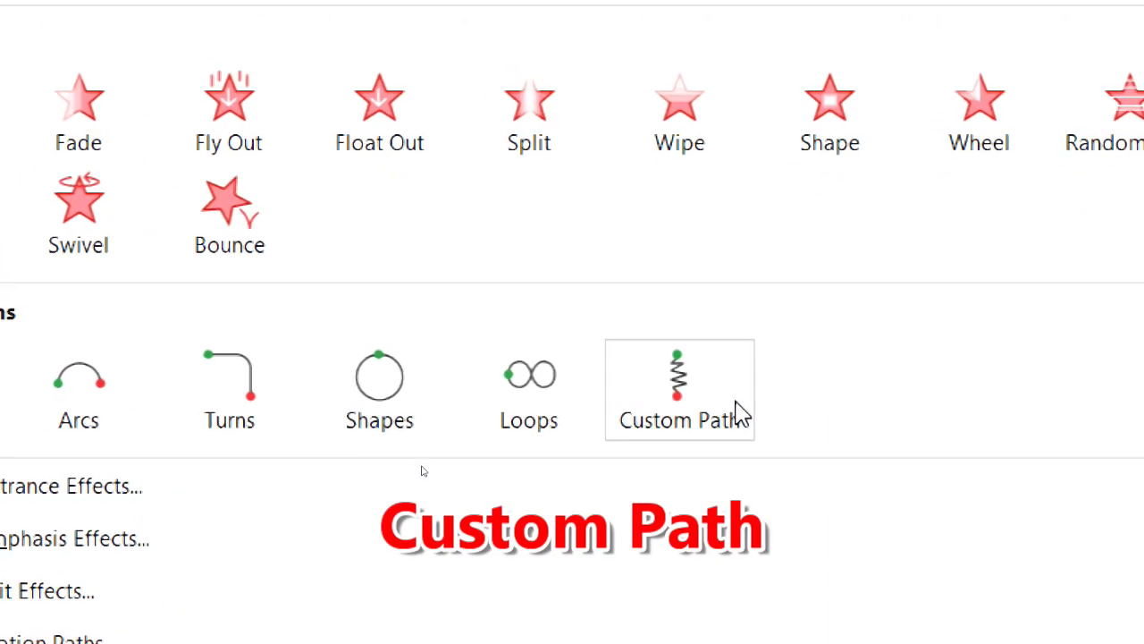
click(718, 398)
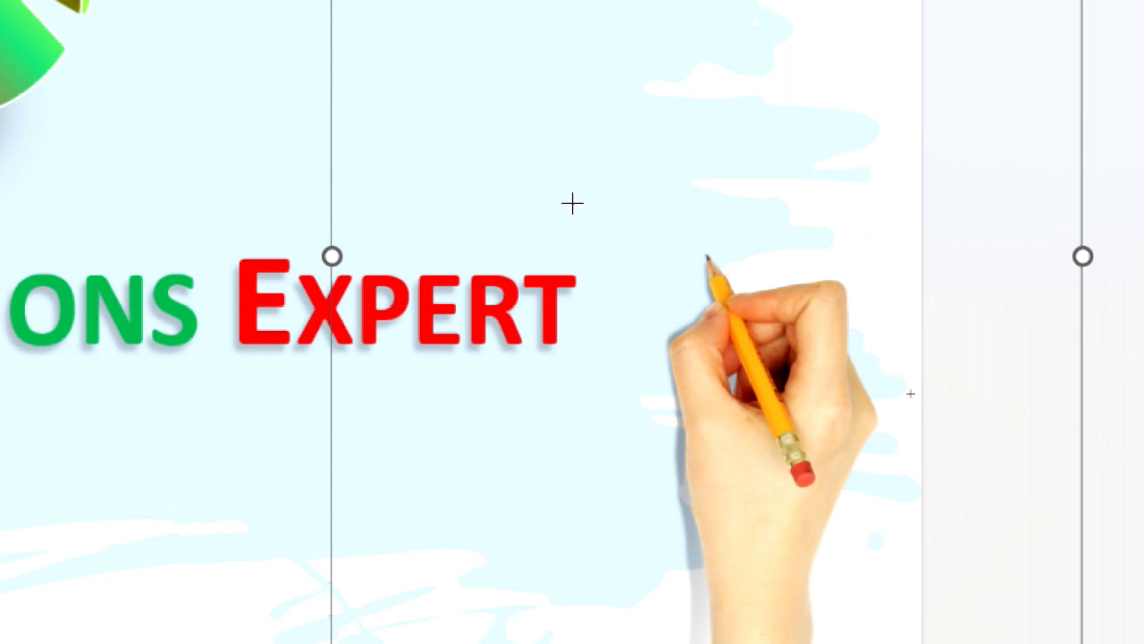
click(705, 252)
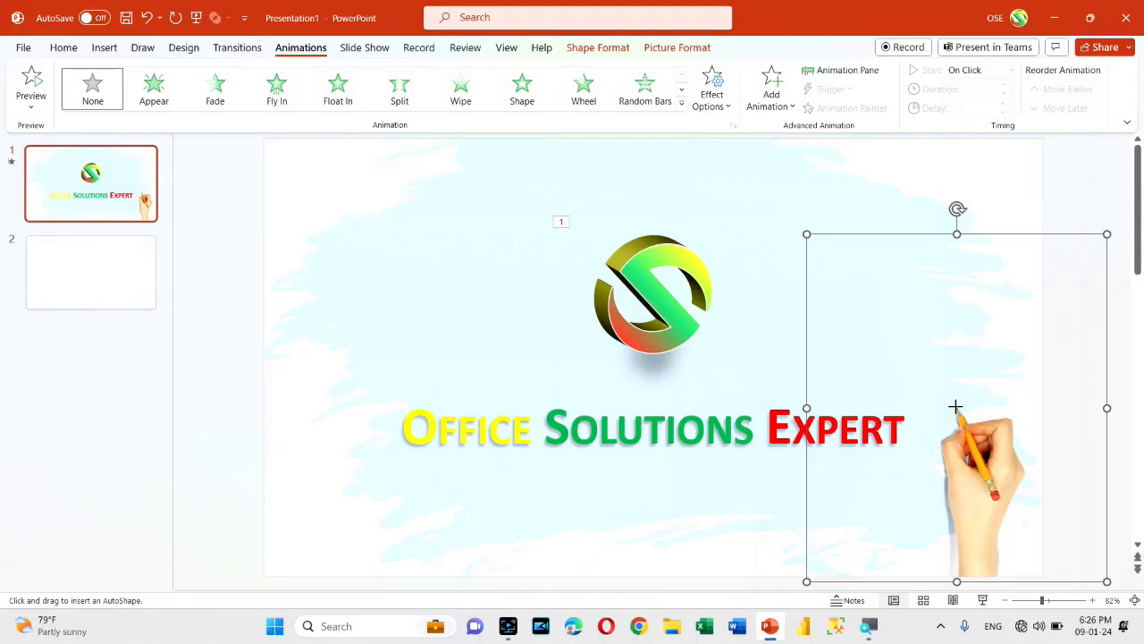
mouse_move(956, 406)
mouse_down()
mouse_move(717, 259)
mouse_move(678, 248)
mouse_up()
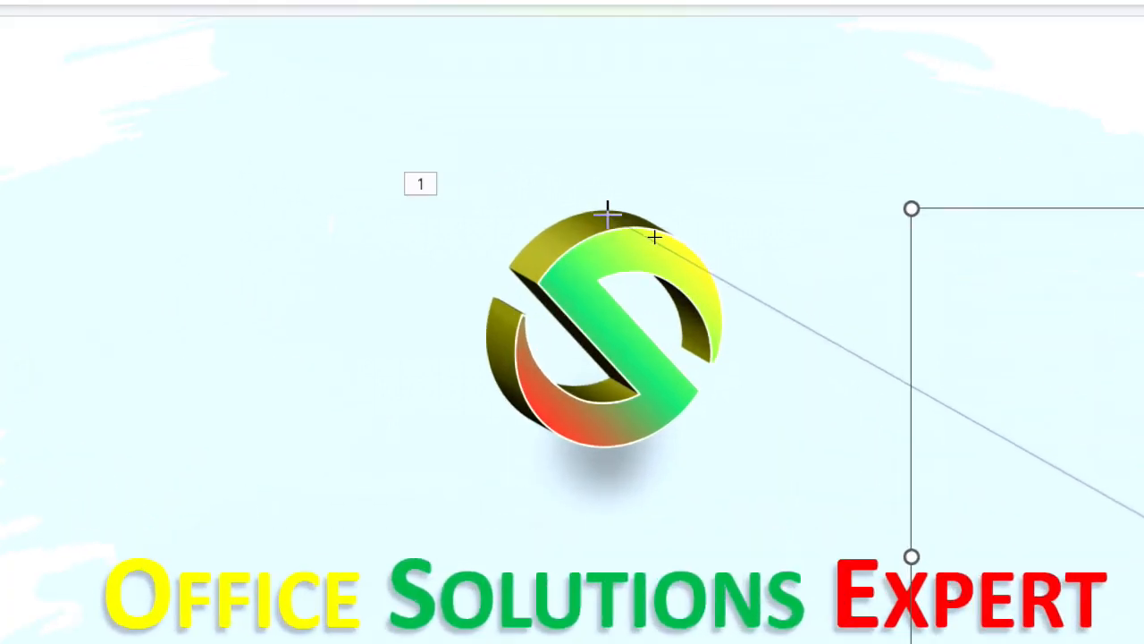
drag(608, 214, 597, 205)
click(597, 206)
click(545, 229)
click(675, 236)
click(511, 261)
click(707, 269)
click(487, 310)
click(727, 318)
click(487, 358)
click(699, 391)
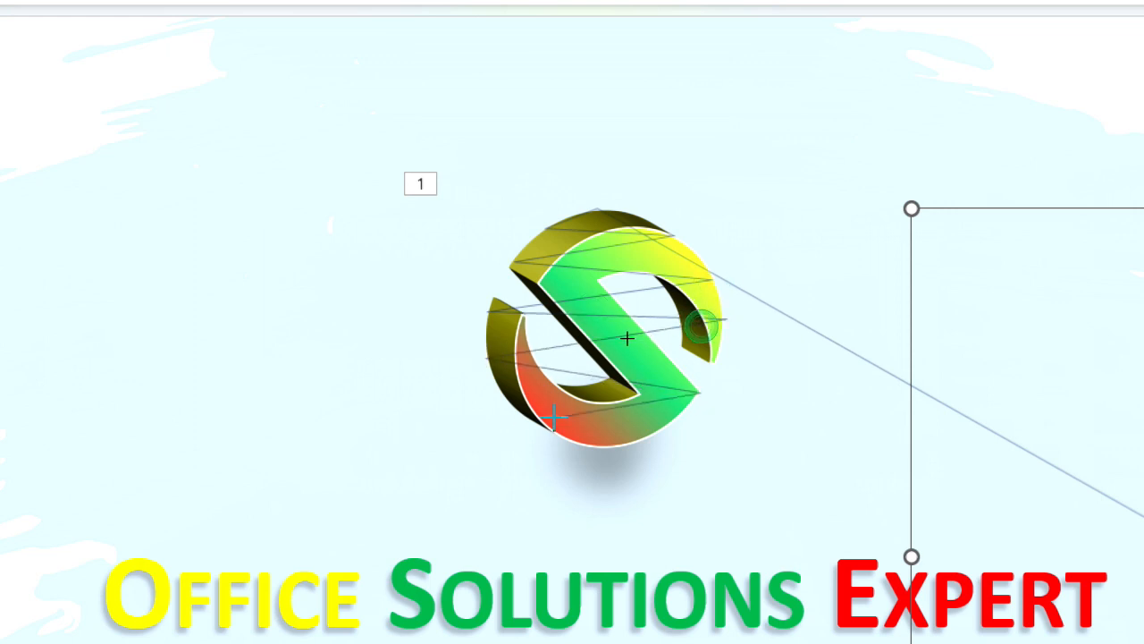
click(524, 419)
click(658, 435)
click(584, 451)
click(642, 457)
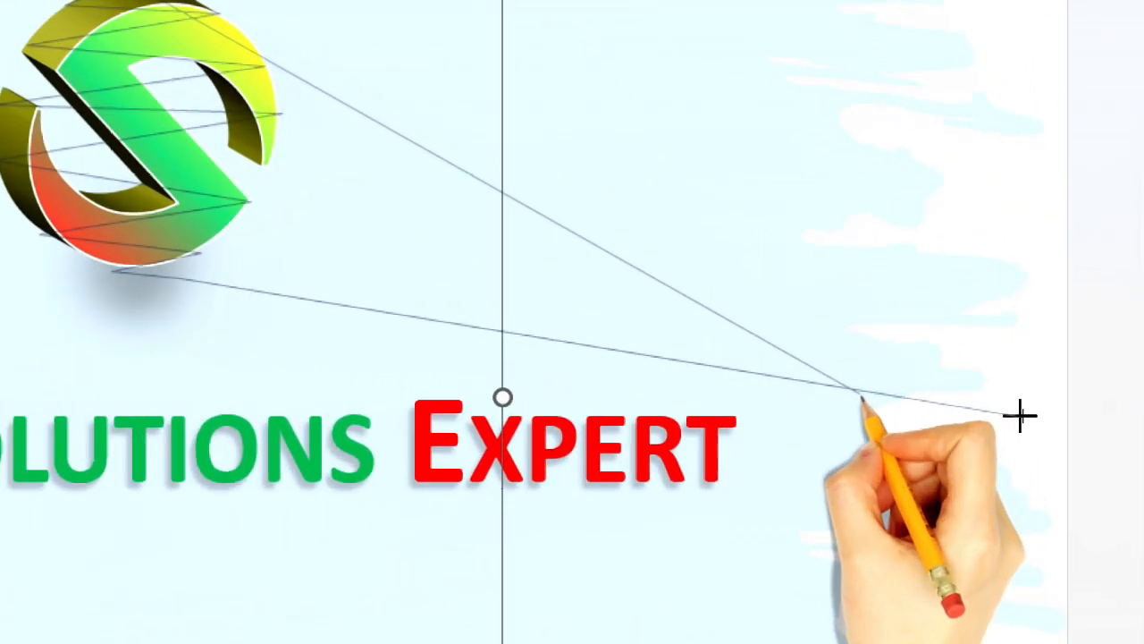
click(857, 393)
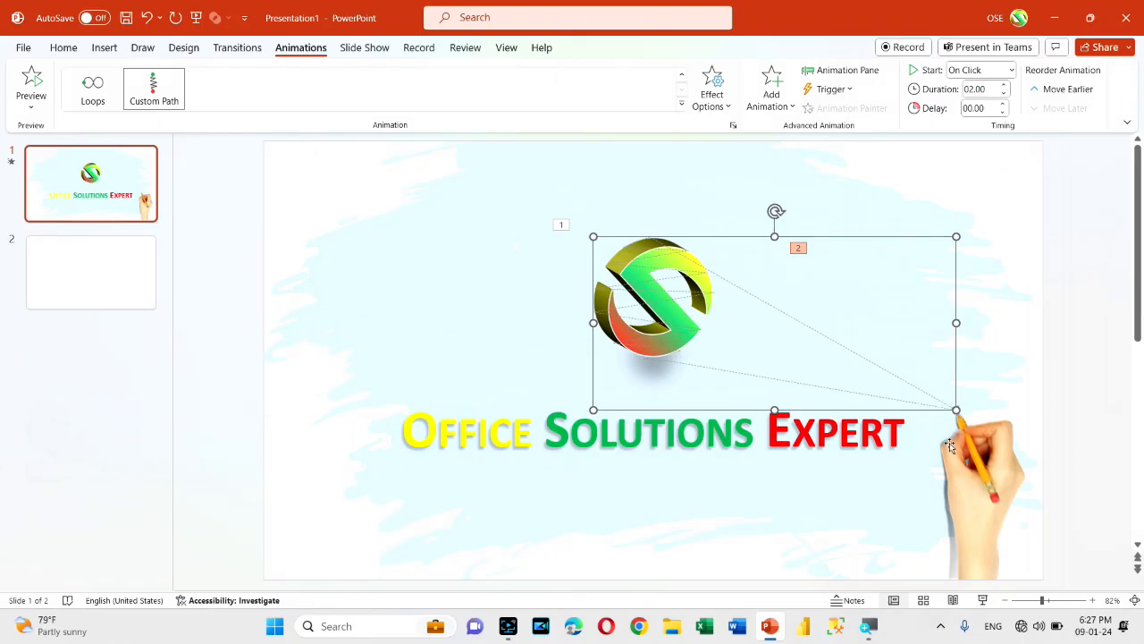
Play the slide show from the current slide to check the logo and hand animations, and exit it
click(690, 507)
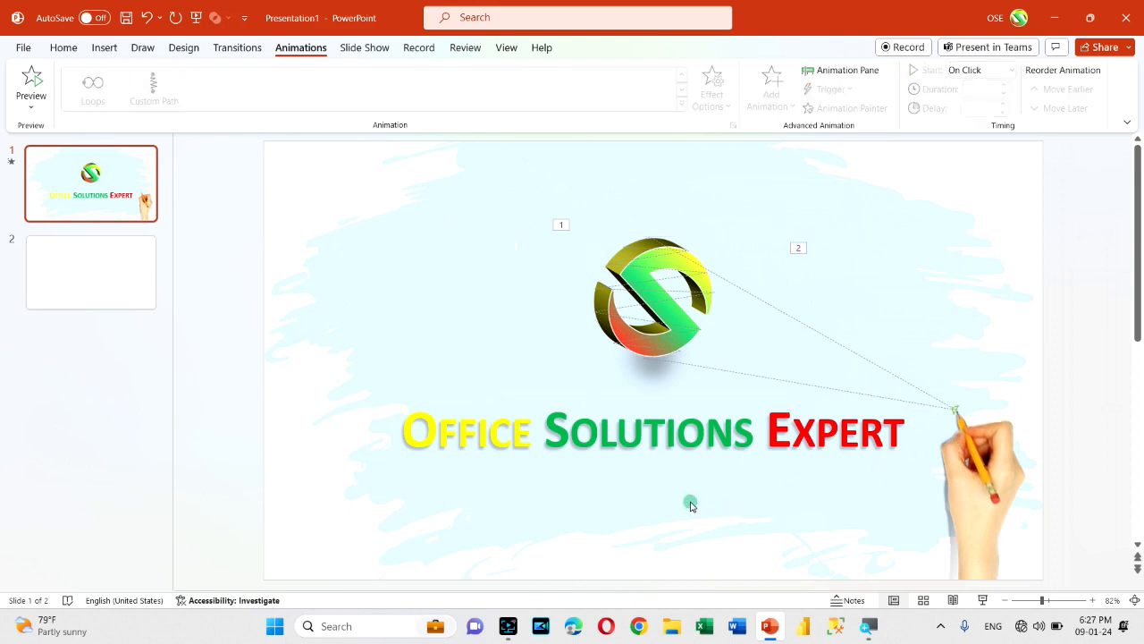
click(982, 599)
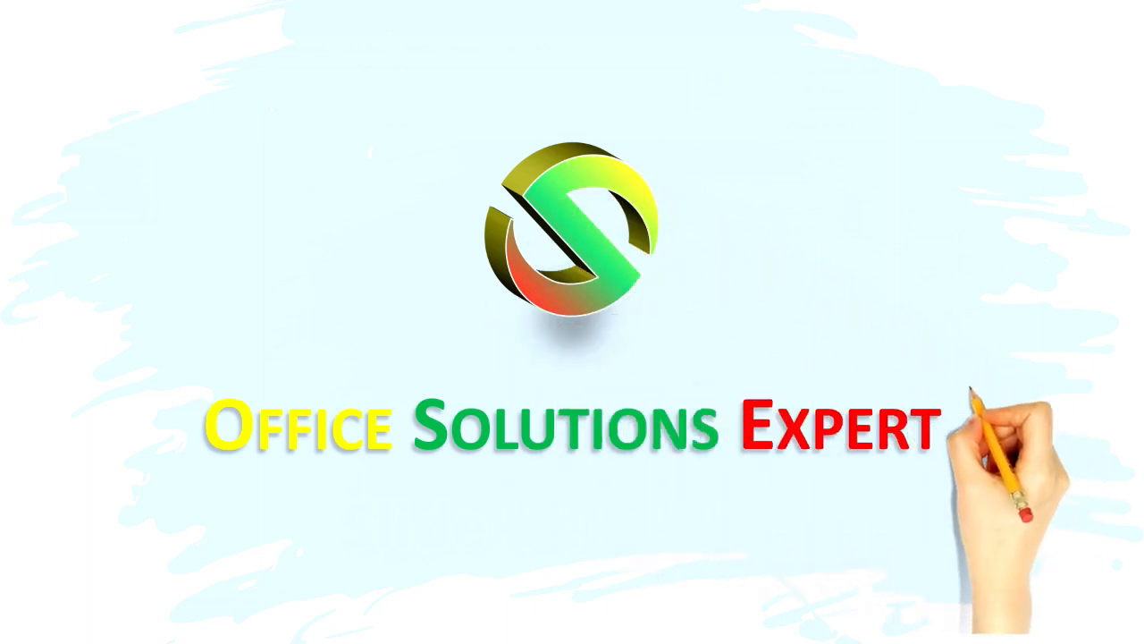
key(Escape)
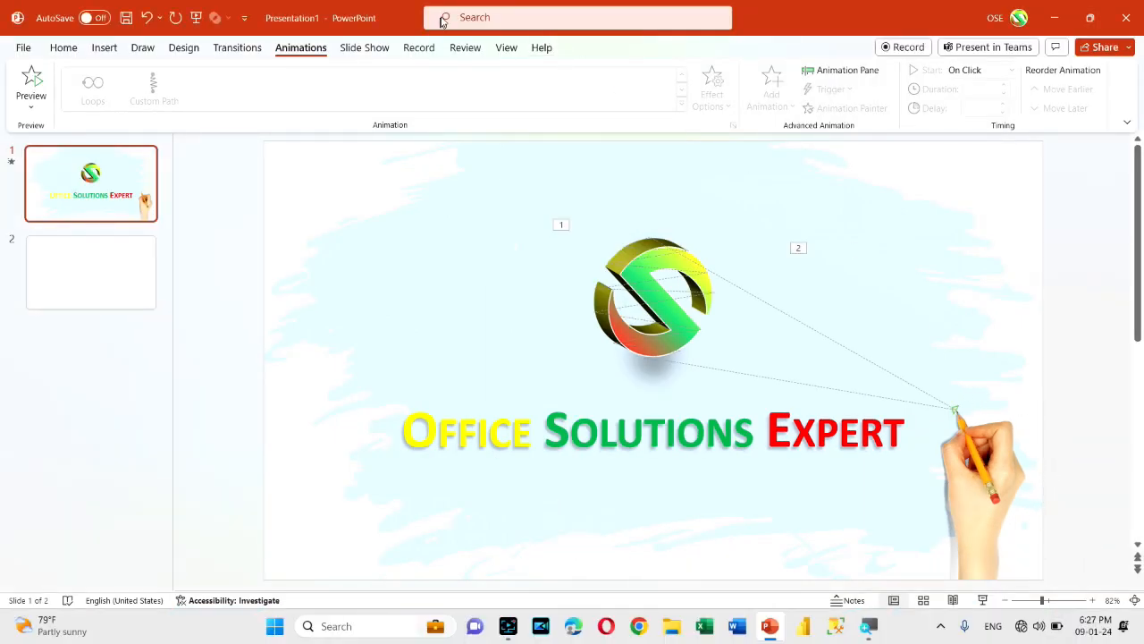
Show the Animation Pane and compare the timing settings of the Picture 7 and Group 12 animations
click(315, 52)
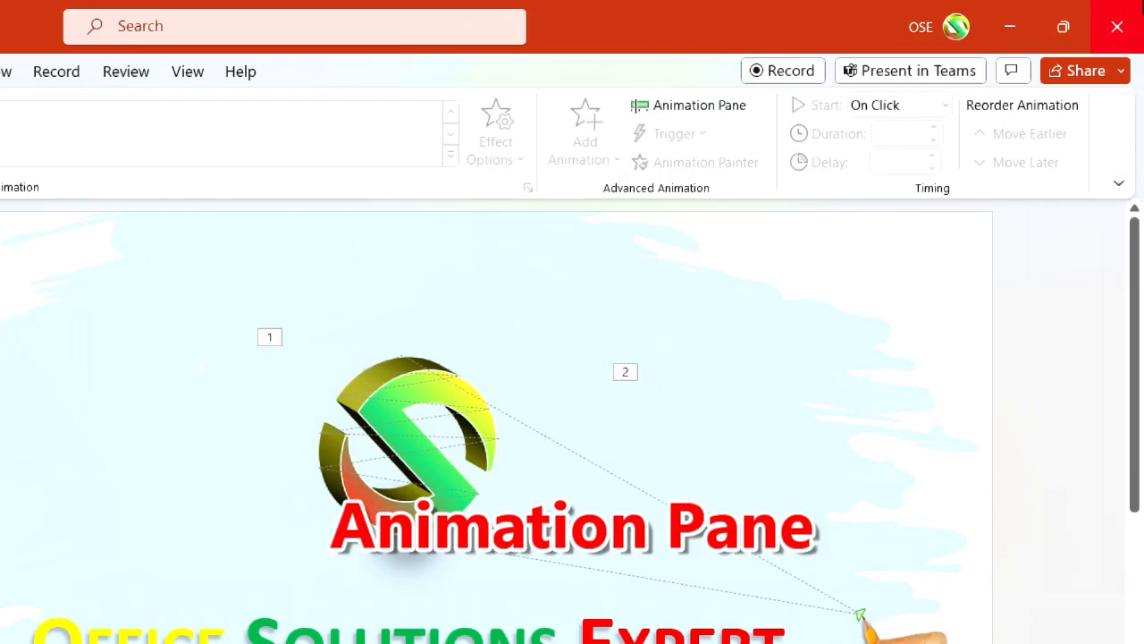
click(603, 152)
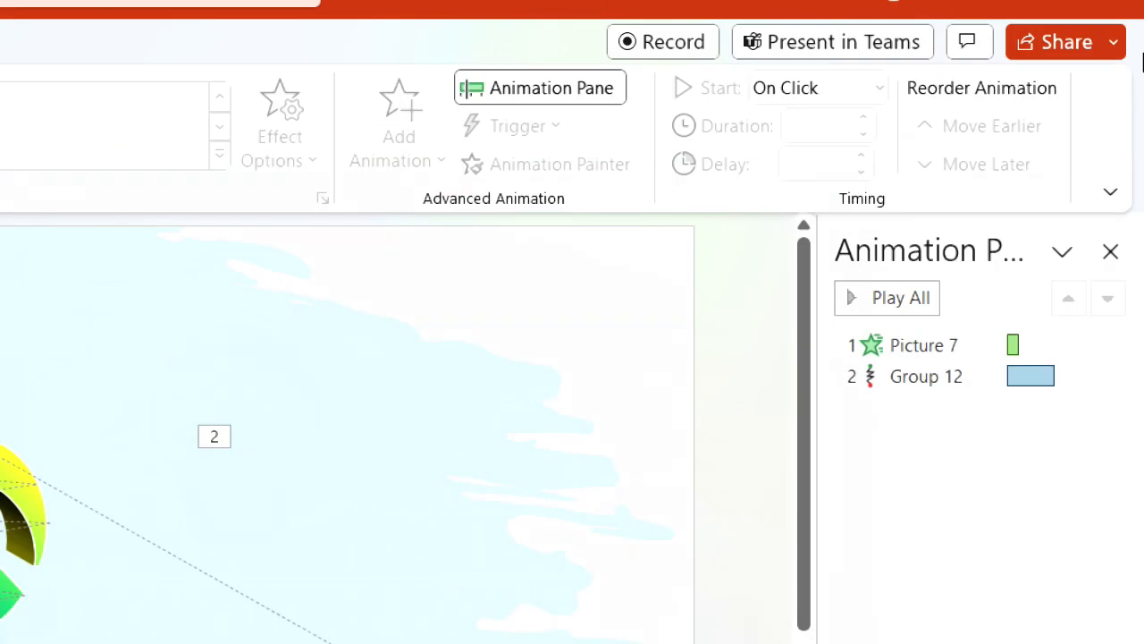
click(936, 341)
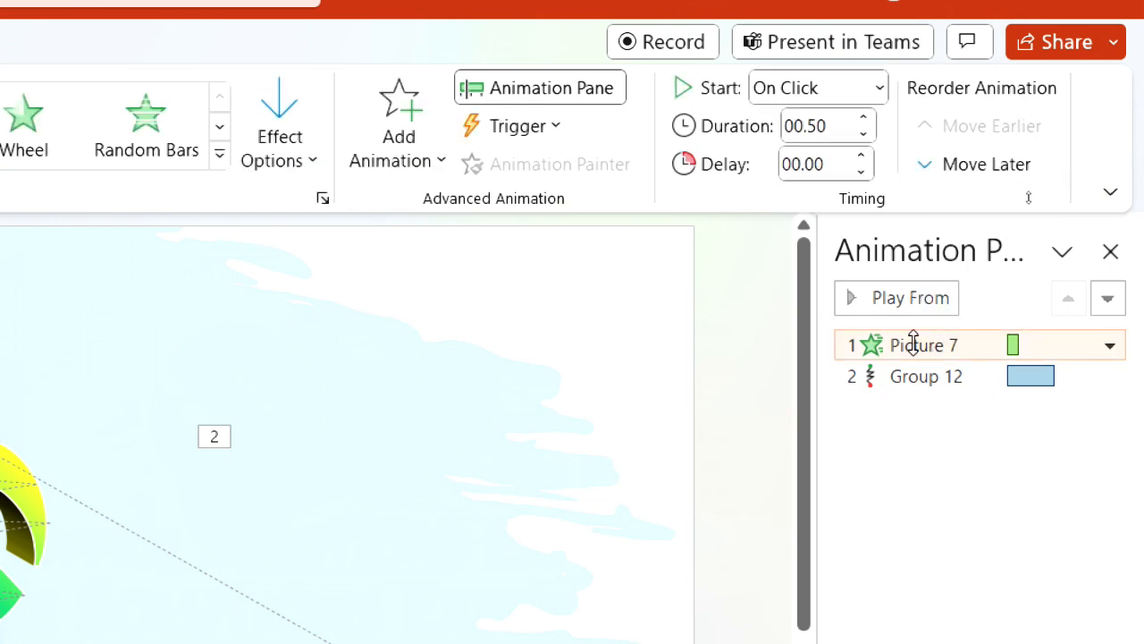
click(917, 376)
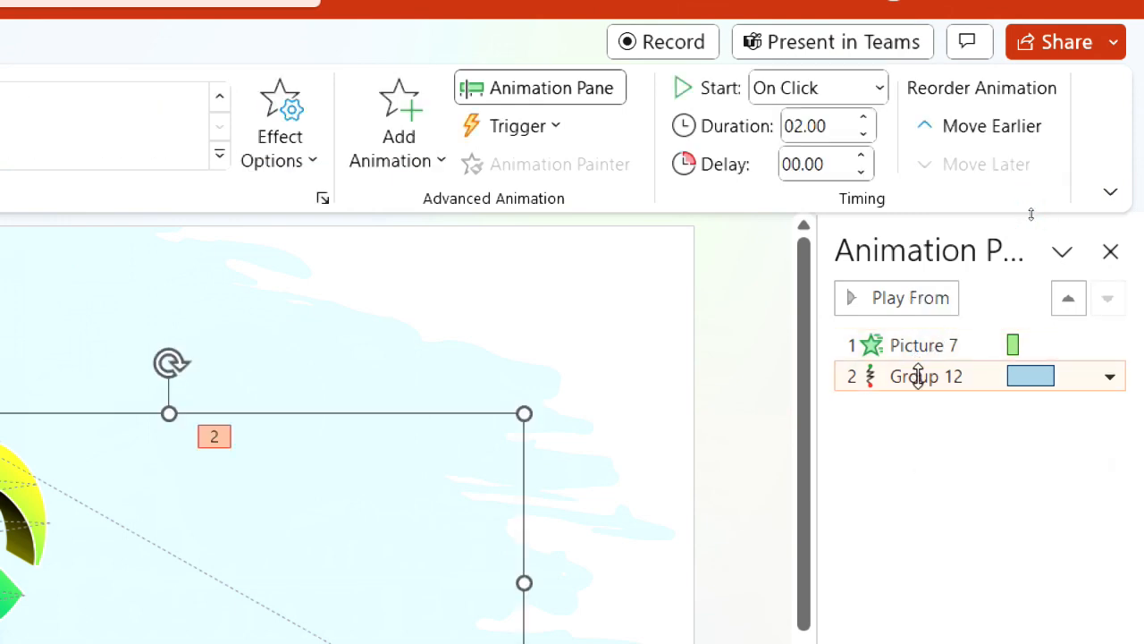
click(930, 345)
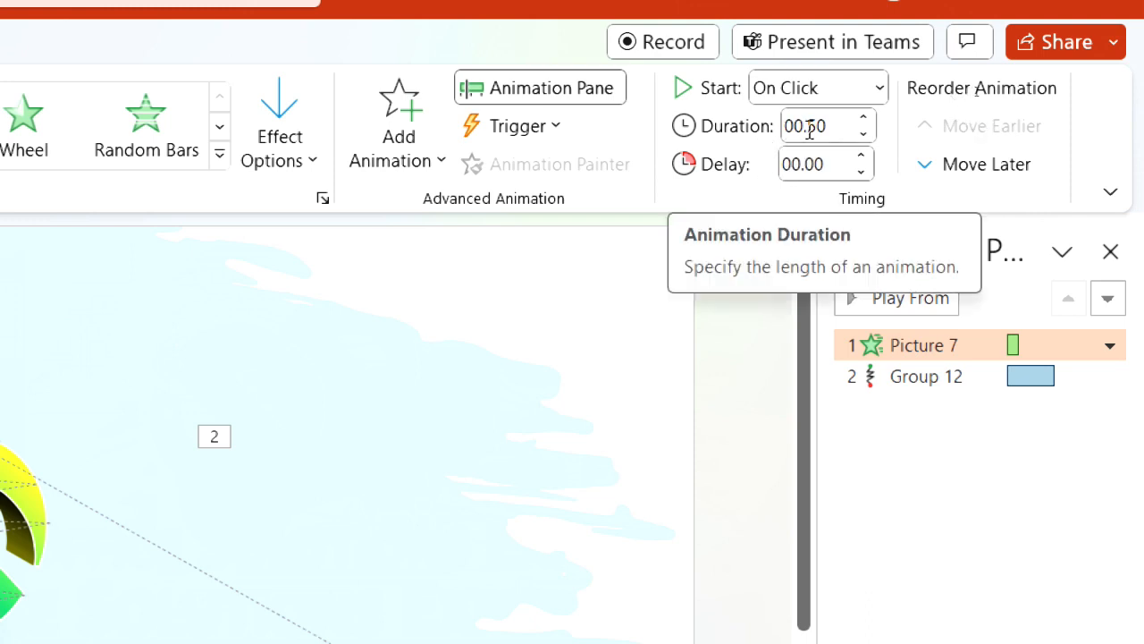
click(920, 379)
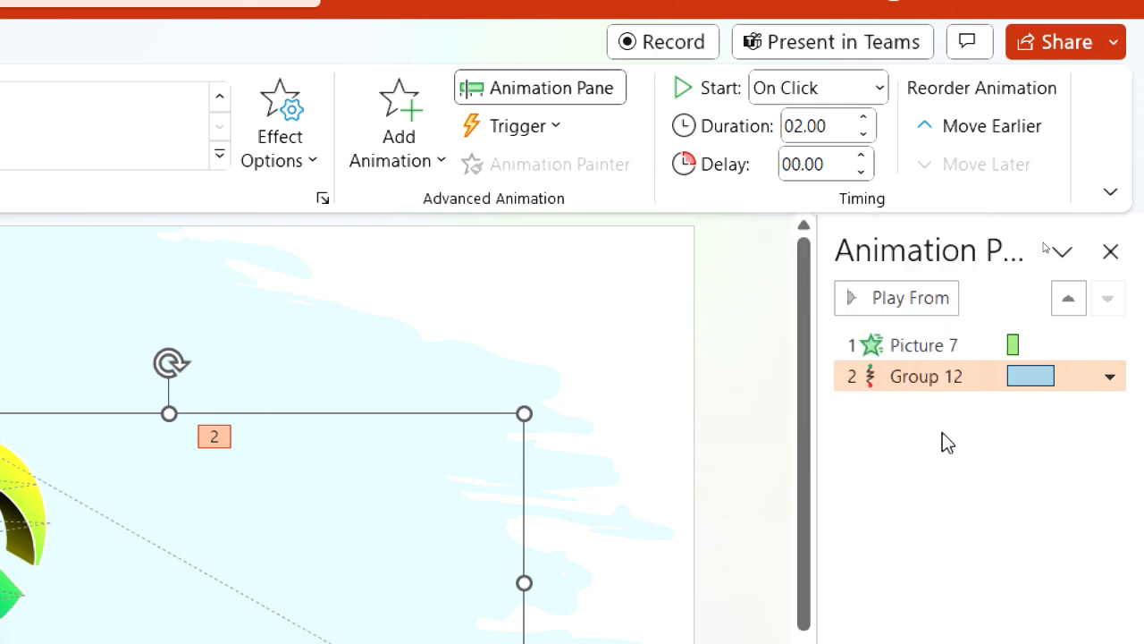
Set the duration of the Picture 7 and Group 12 animations together to 2 seconds
click(942, 346)
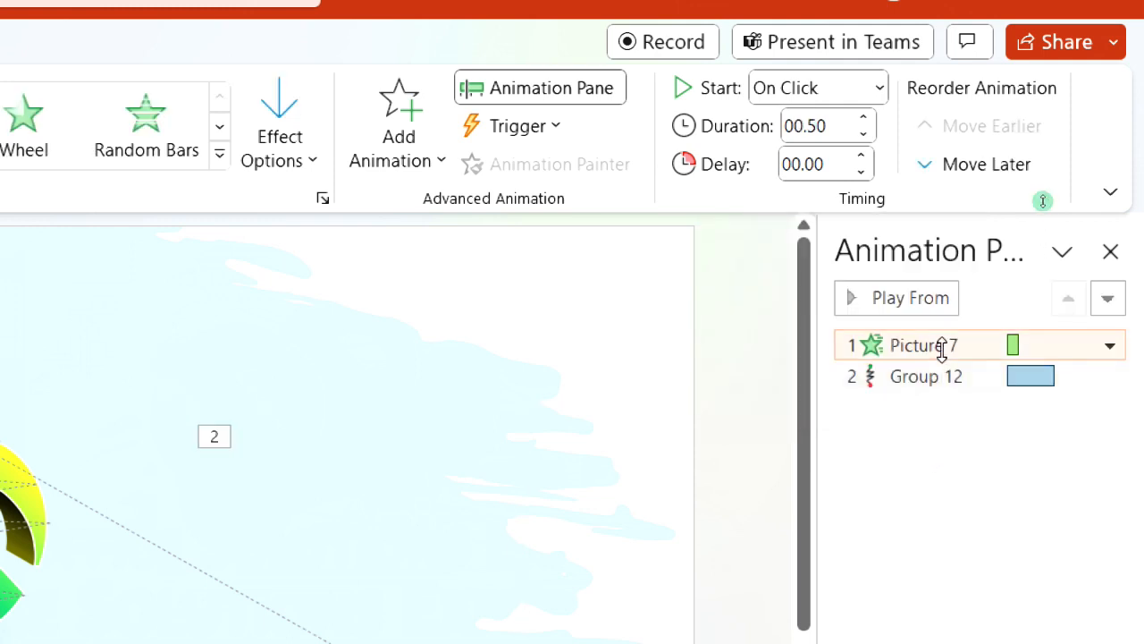
shift+click(954, 377)
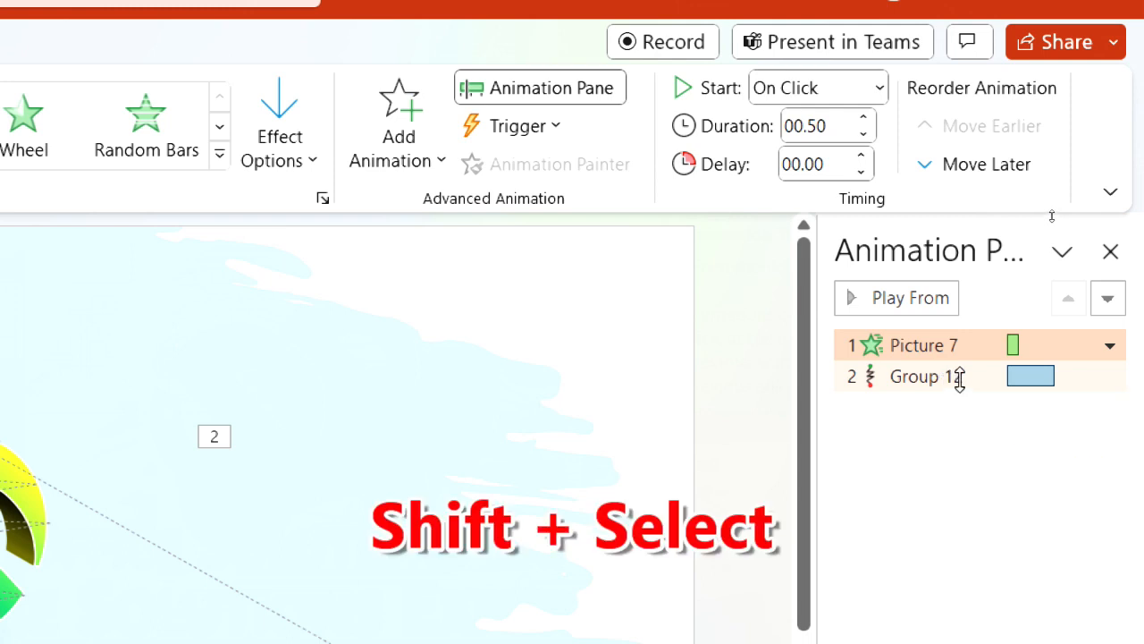
shift+click(957, 377)
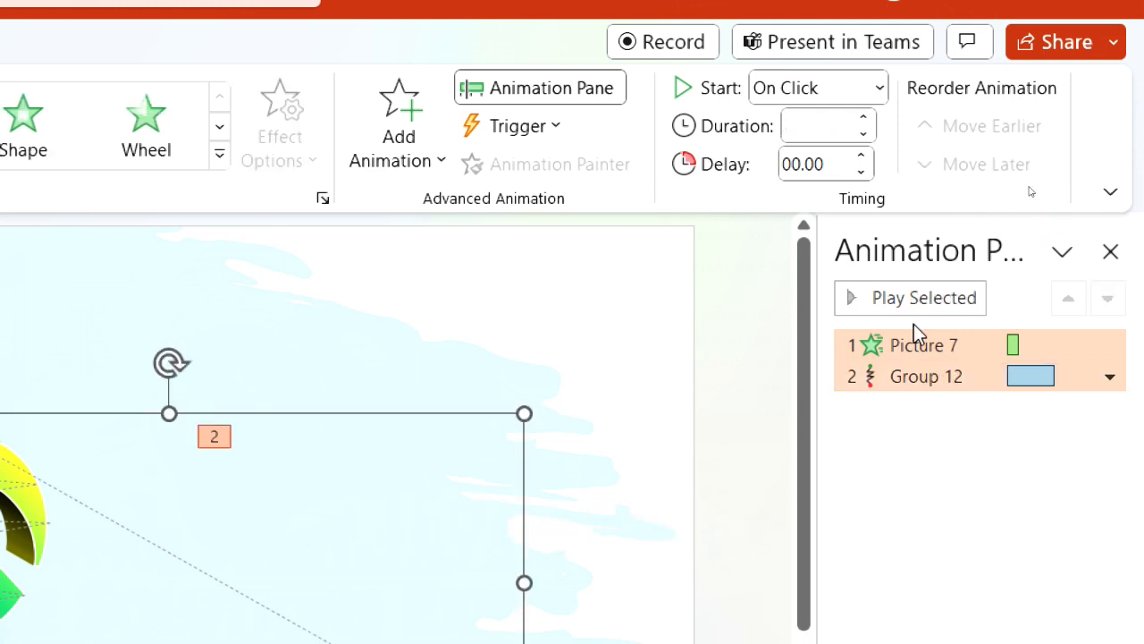
click(803, 133)
text(2)
key(Return)
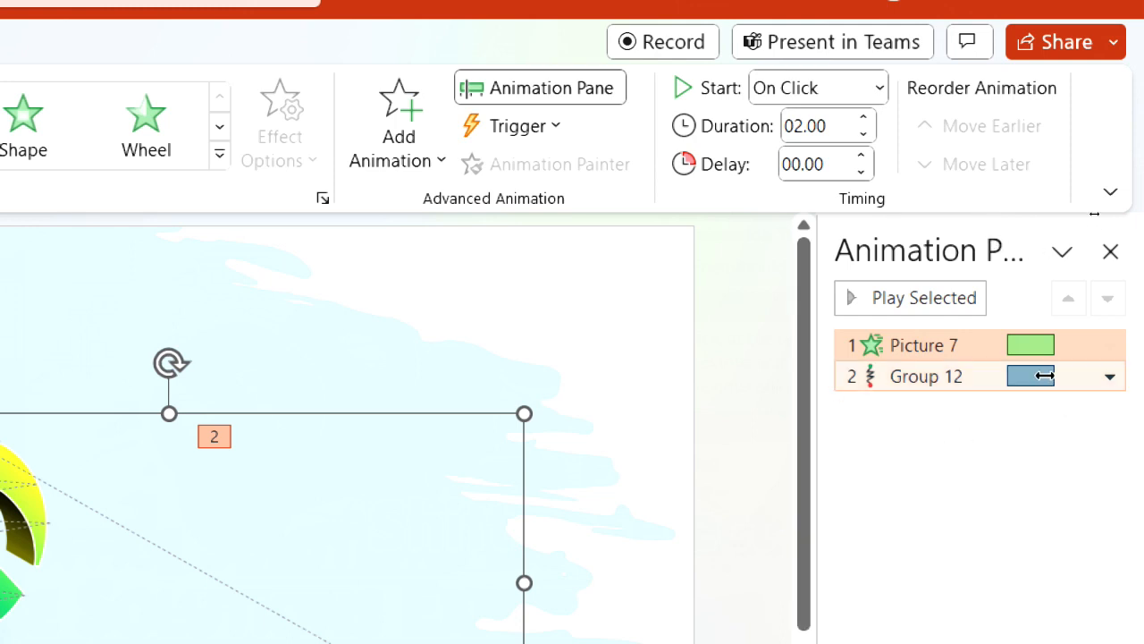
mouse_move(1021, 350)
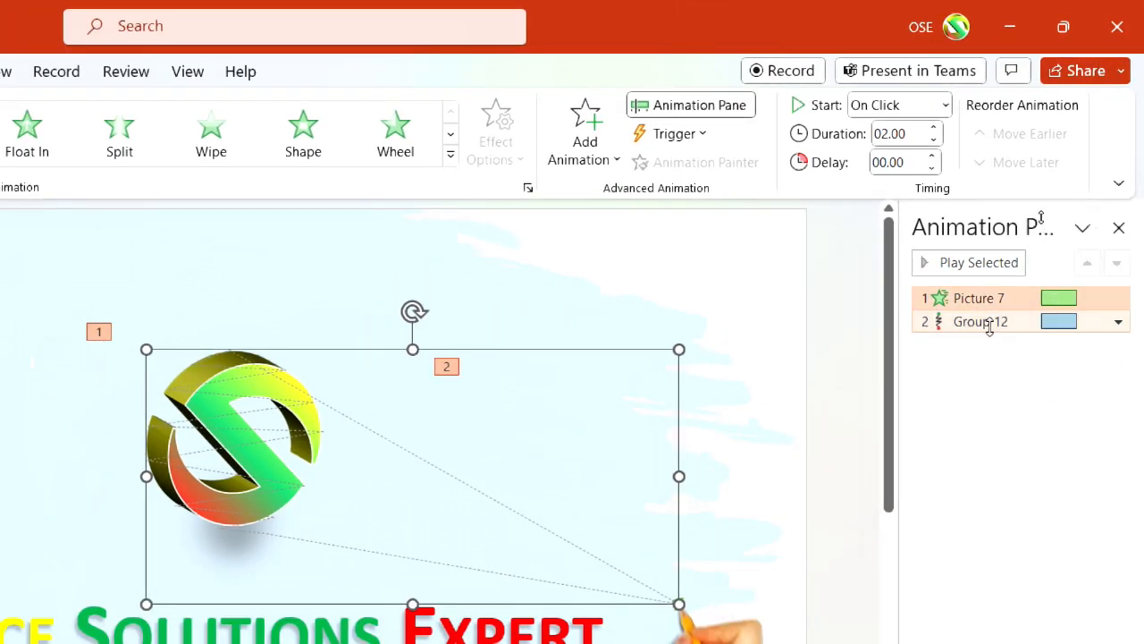
Make the Group 12 animation start with previous, and check it in the slide show
click(991, 322)
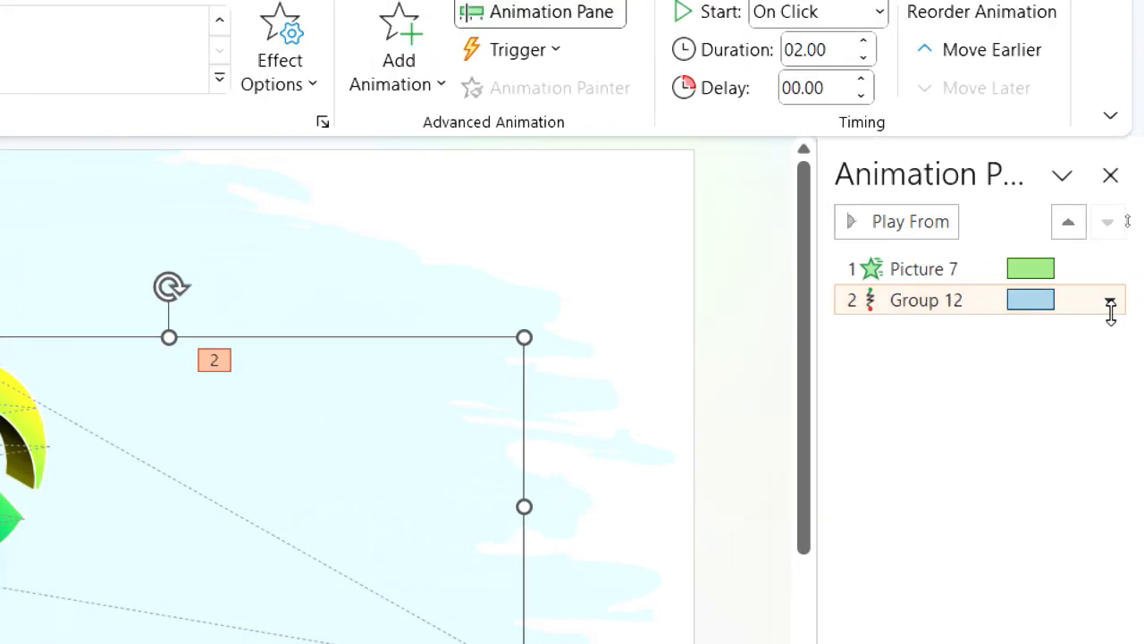
click(1109, 303)
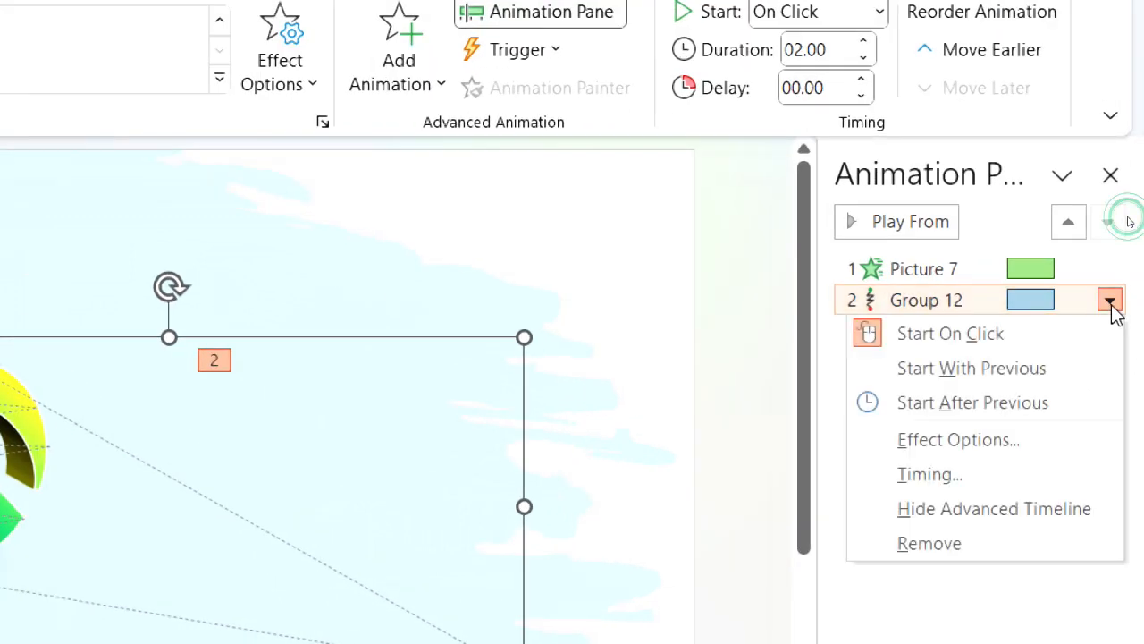
click(990, 372)
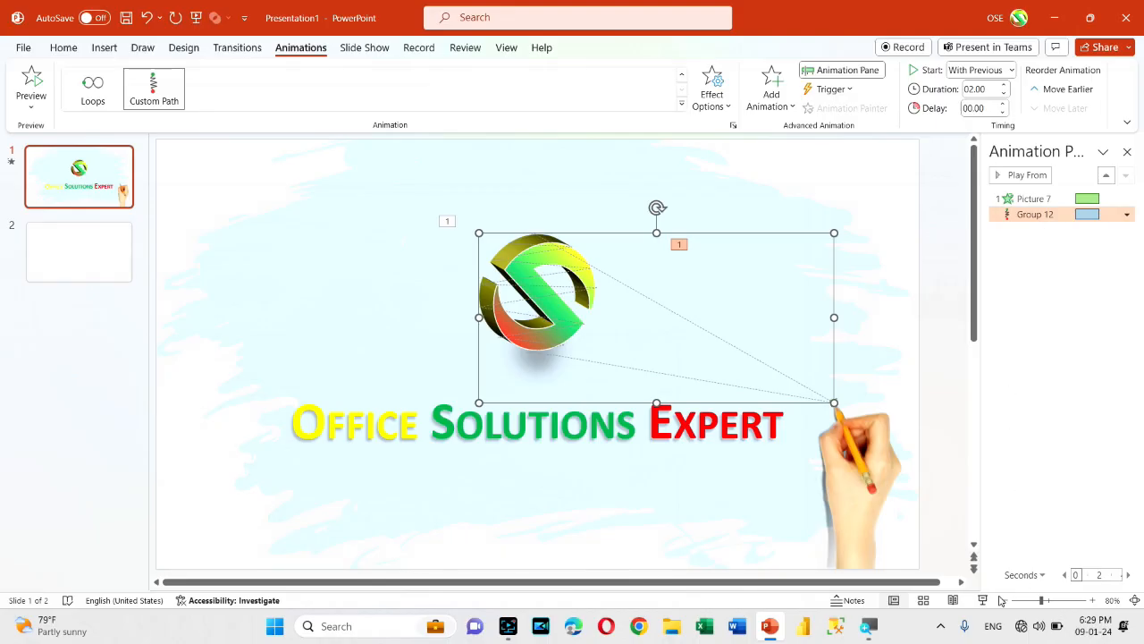
click(983, 600)
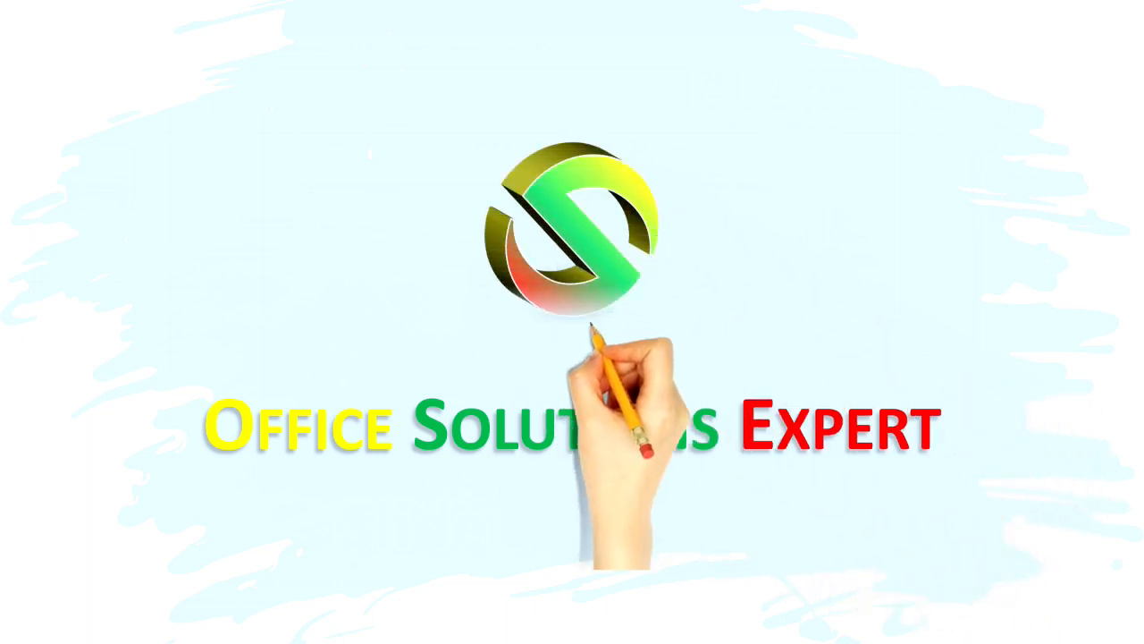
key(Escape)
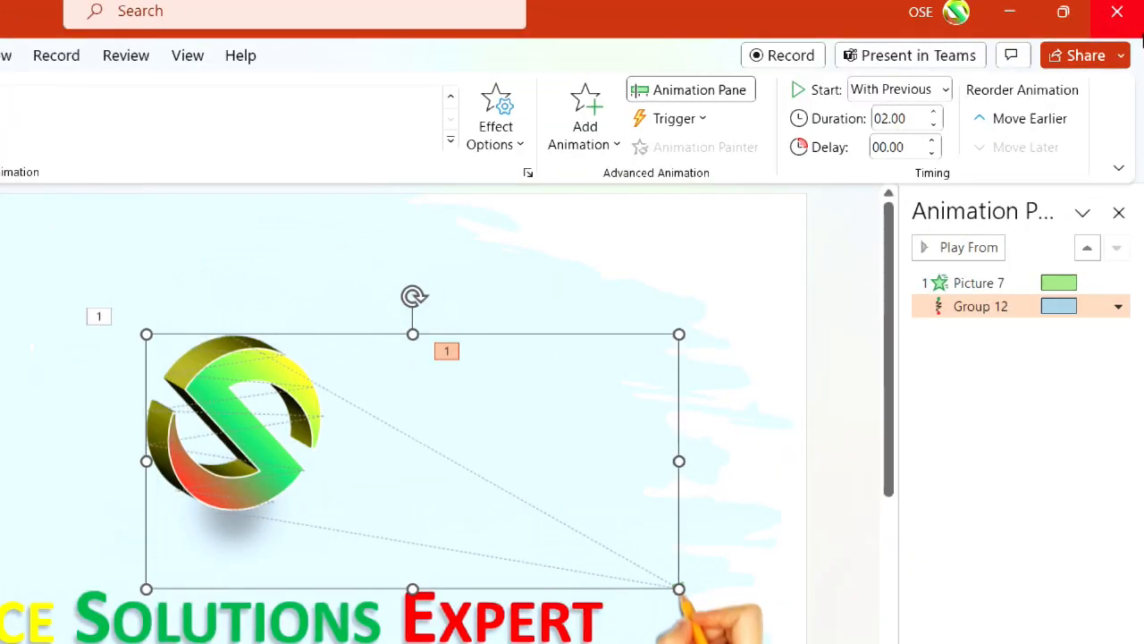
Give the Picture 7 animation a 0.50-second delay and a 1.50-second duration, and preview it in the slide show
click(965, 283)
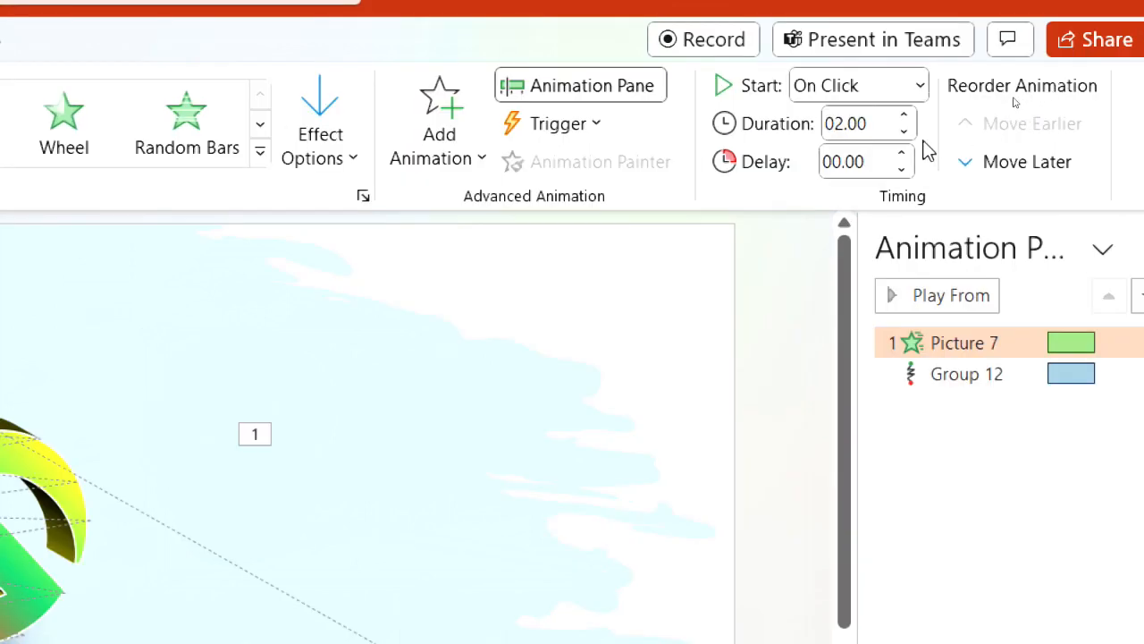
click(898, 155)
click(900, 156)
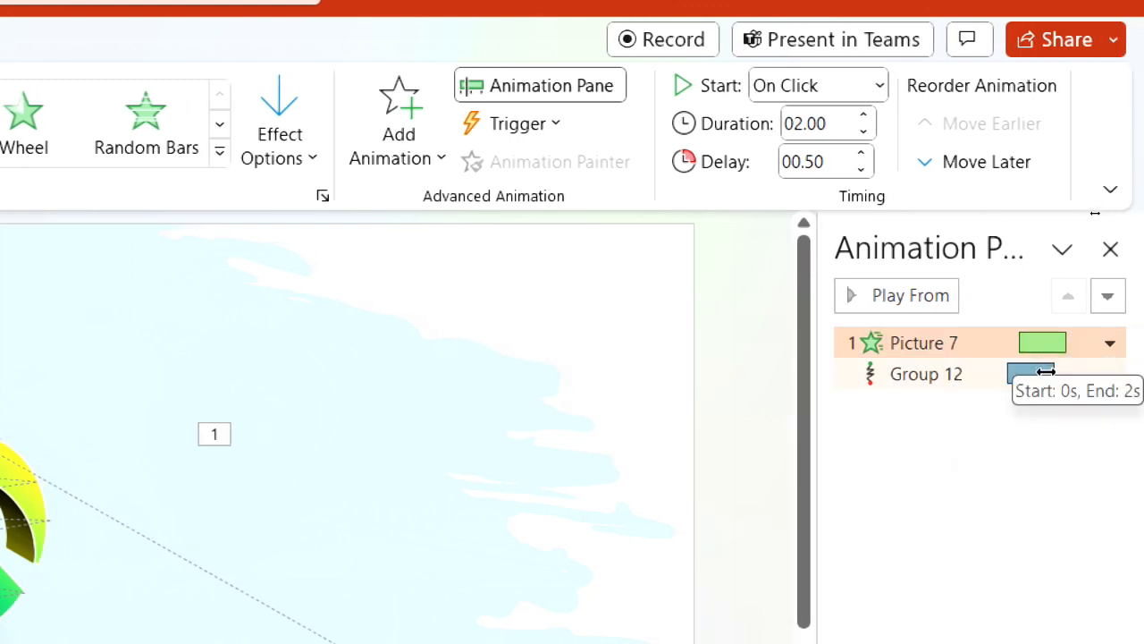
click(867, 134)
click(867, 134)
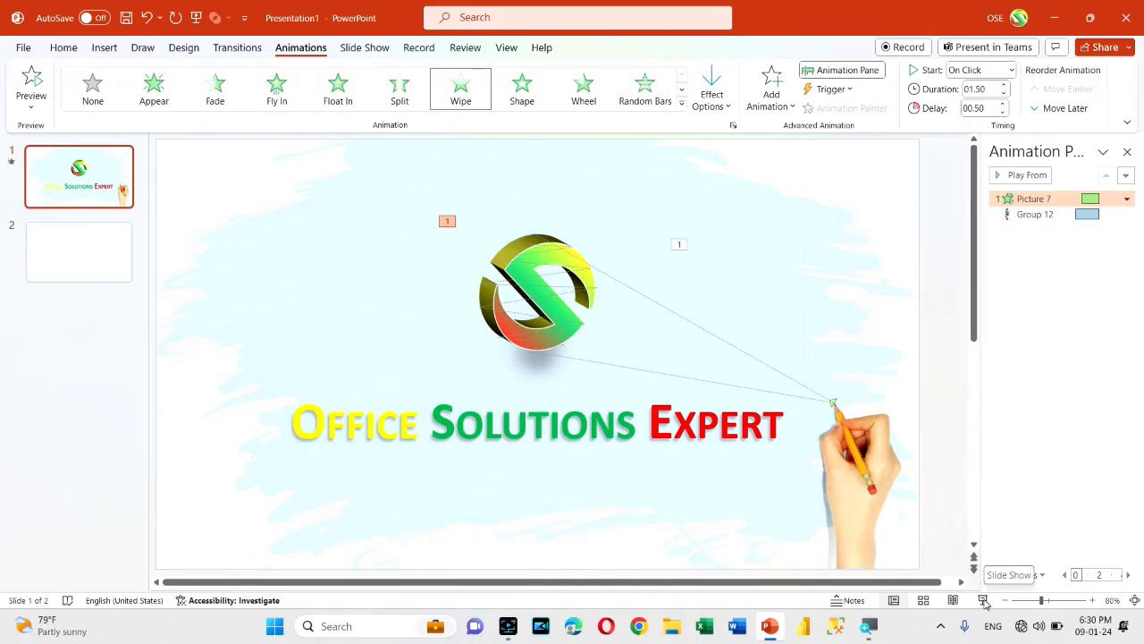
click(982, 599)
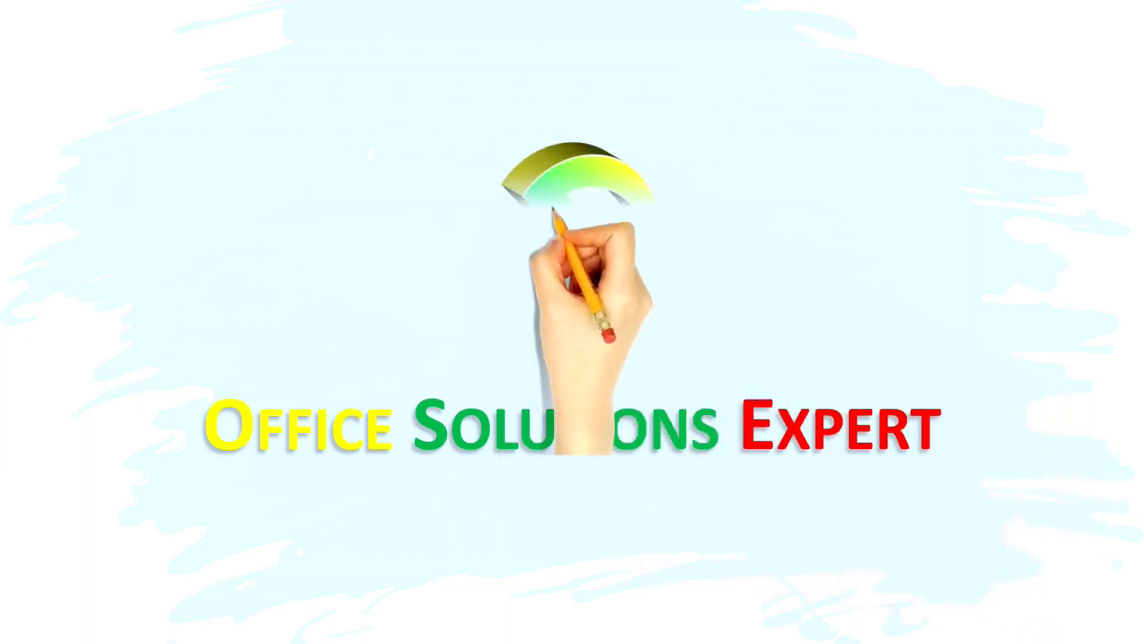
End the slide show and apply the Appear entrance animation to the Office Solutions Expert text box
key(Escape)
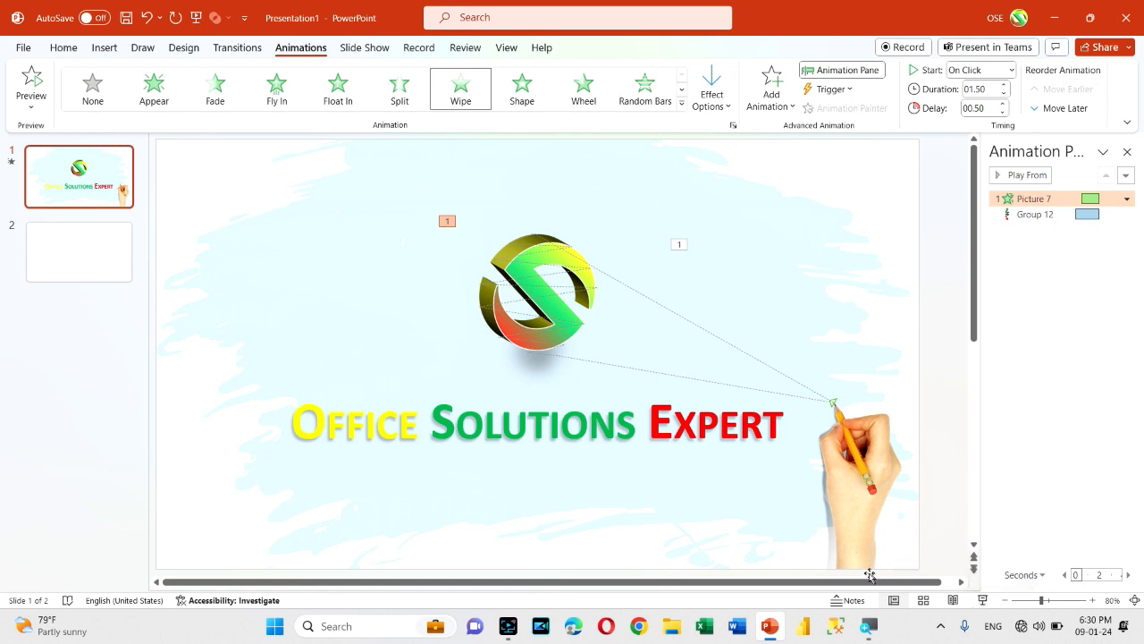
click(605, 436)
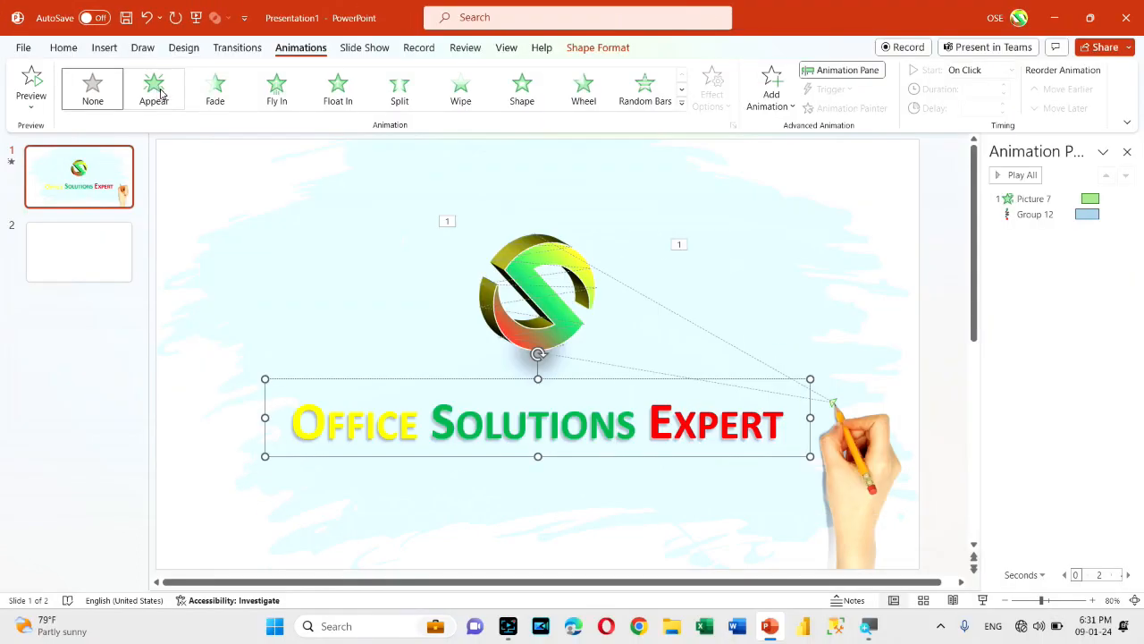
click(161, 92)
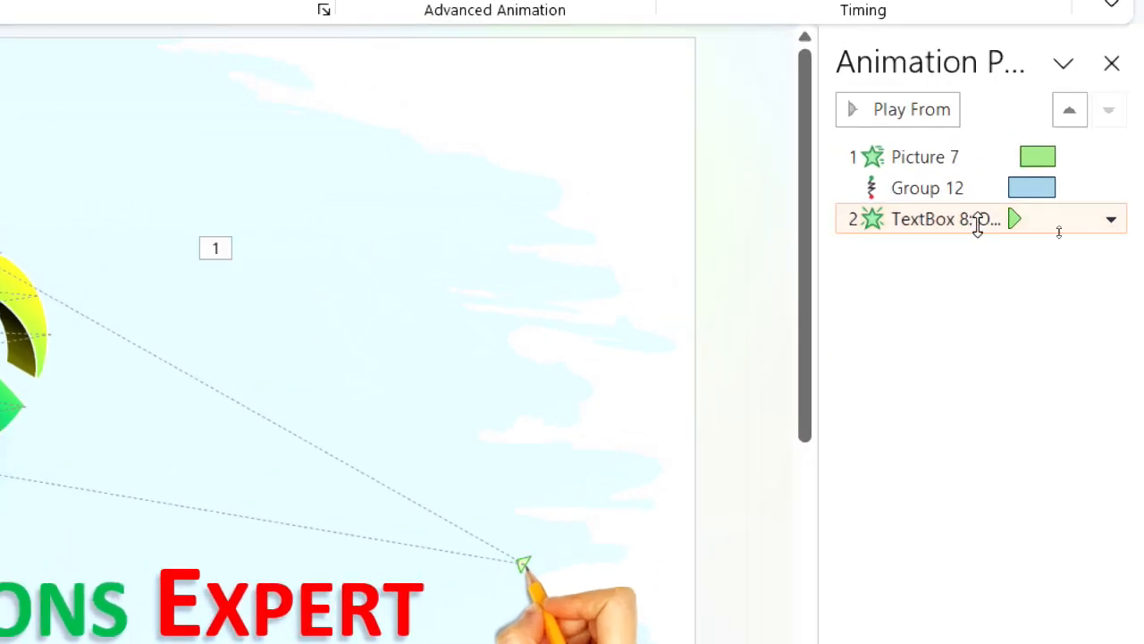
Set the text box's Appear effect to animate text by letter with a 0.06-second delay between letters
click(1045, 231)
click(1111, 222)
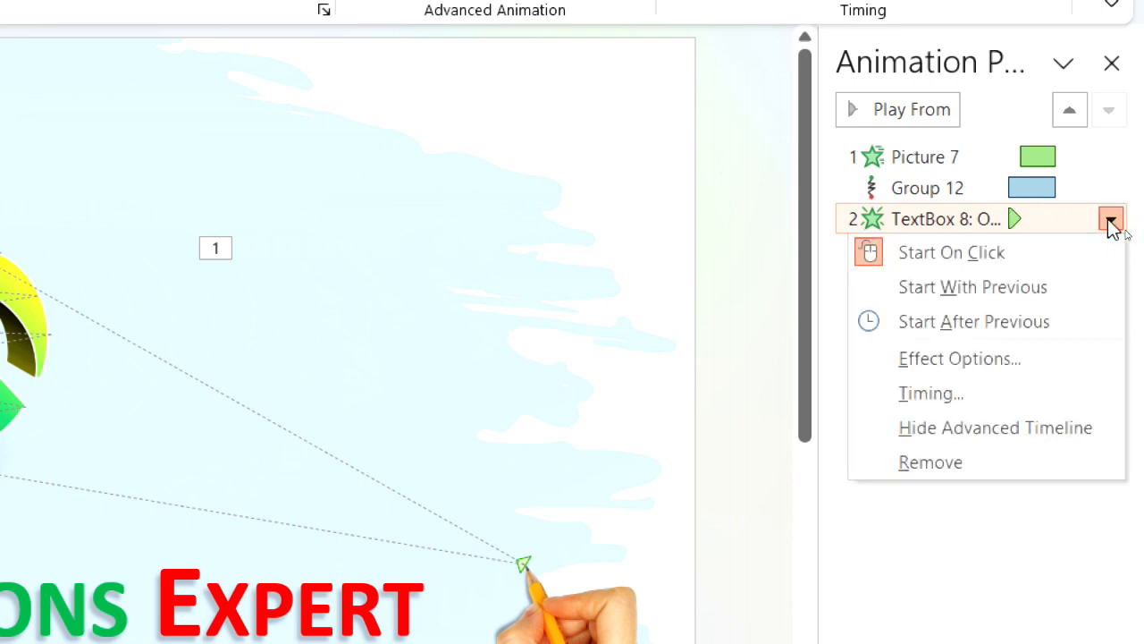
click(984, 360)
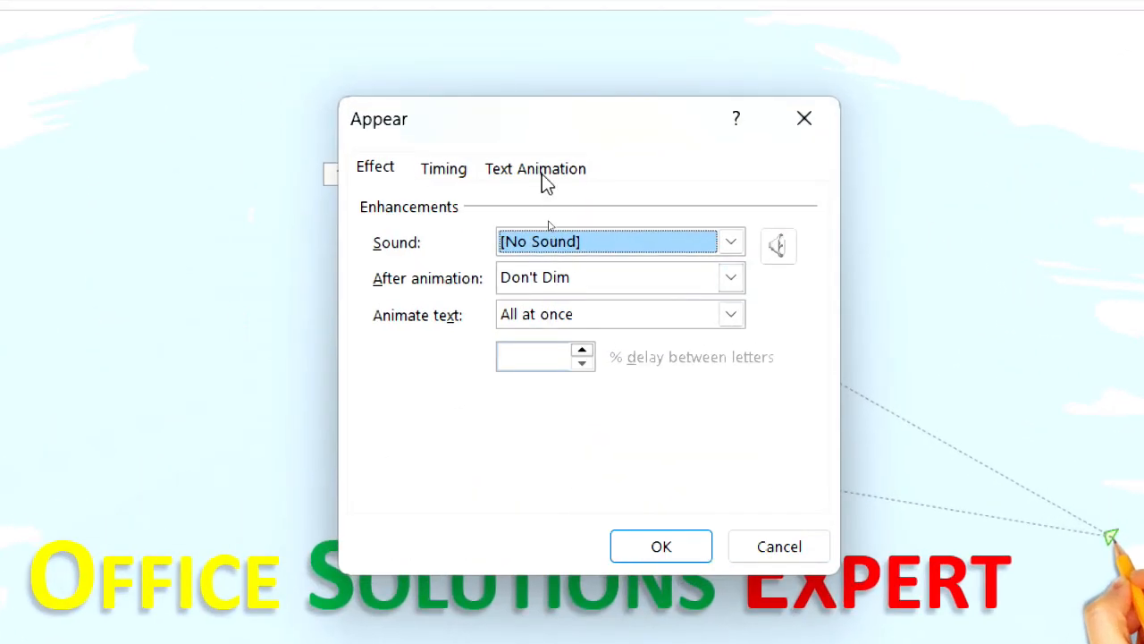
click(546, 218)
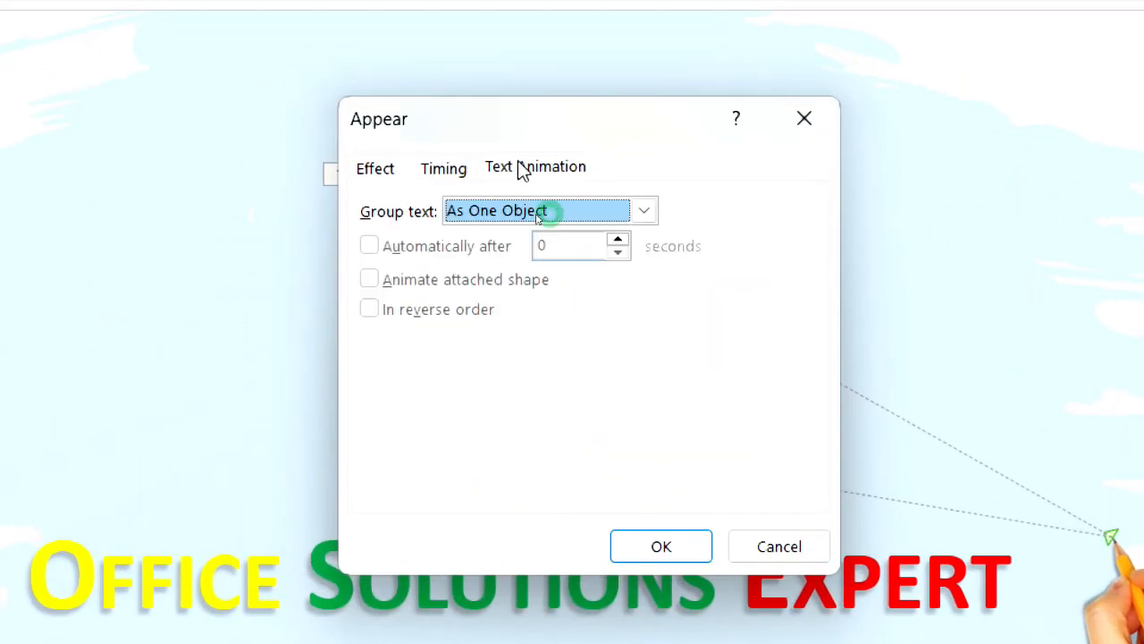
click(447, 170)
click(377, 170)
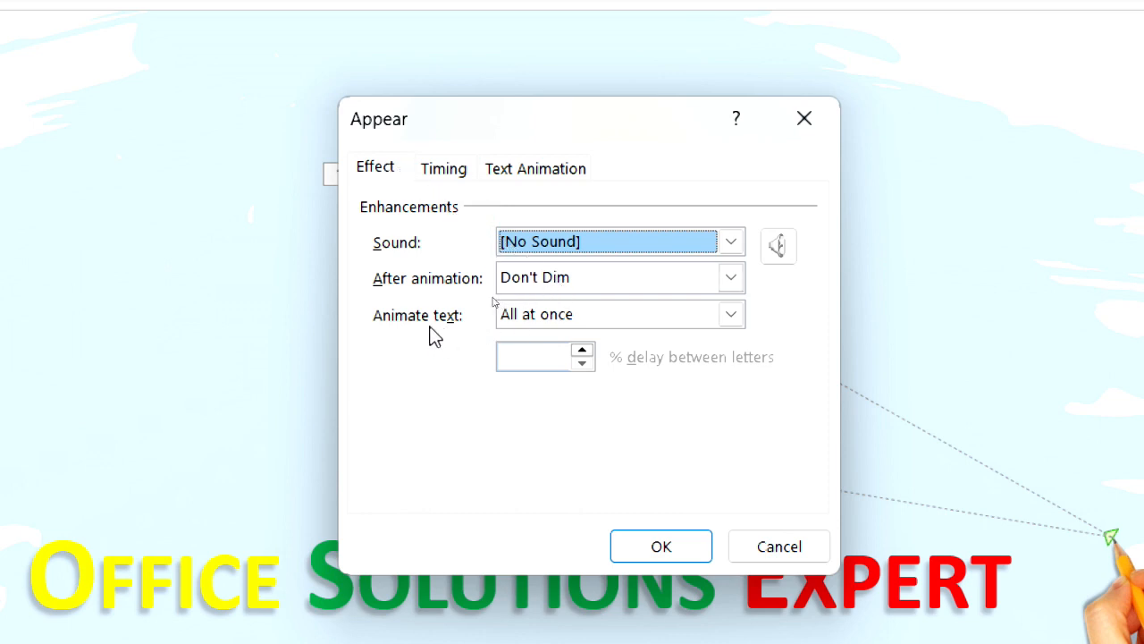
click(731, 318)
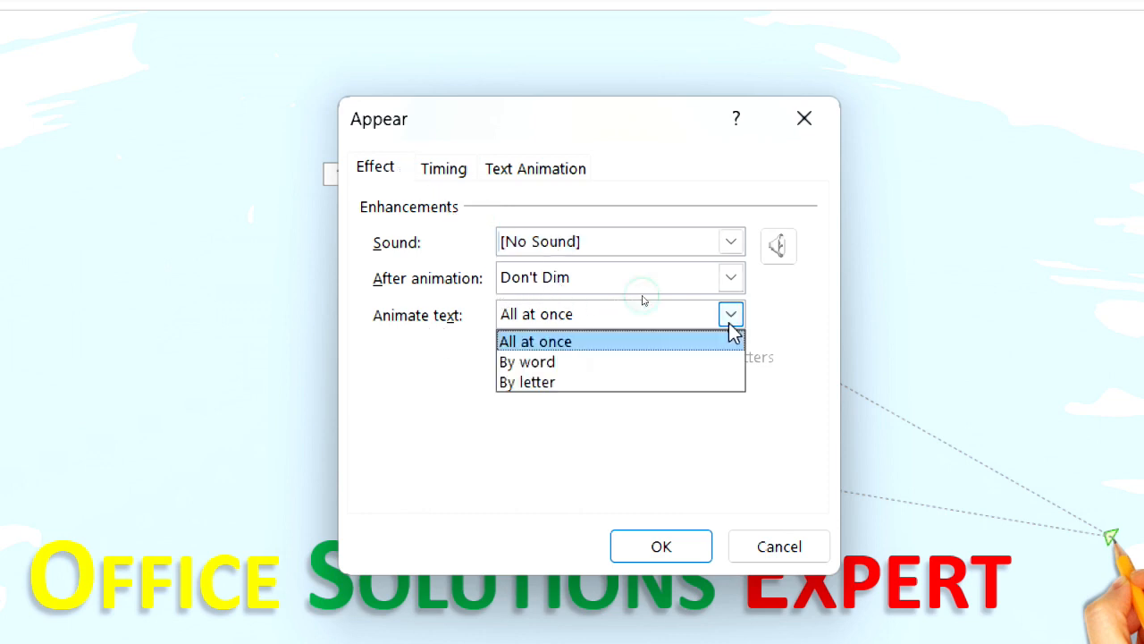
click(583, 382)
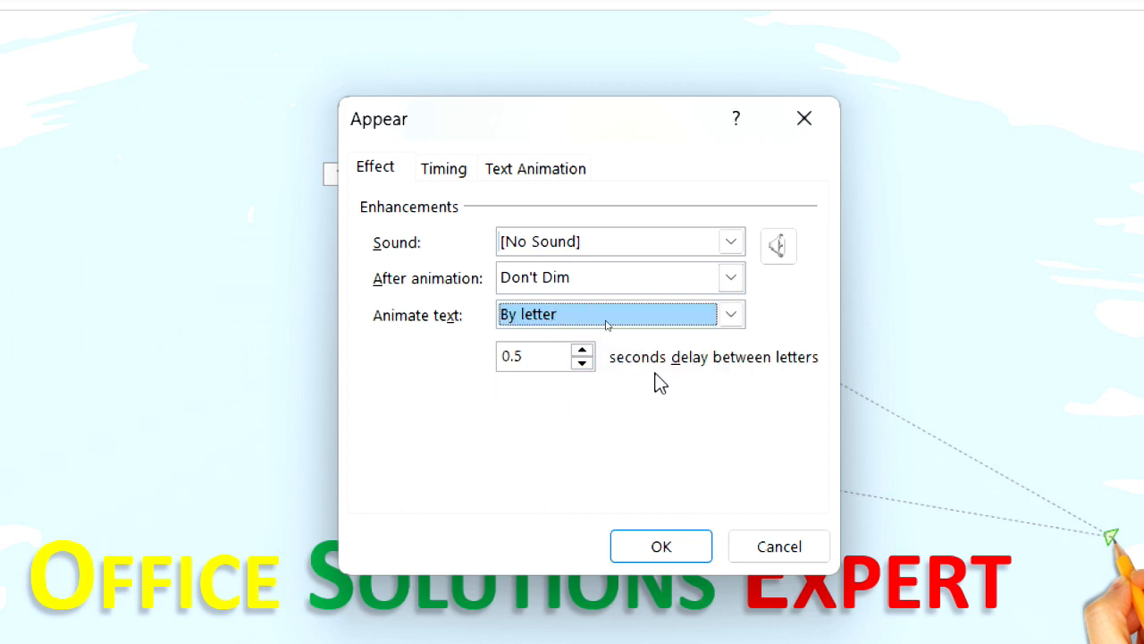
click(532, 358)
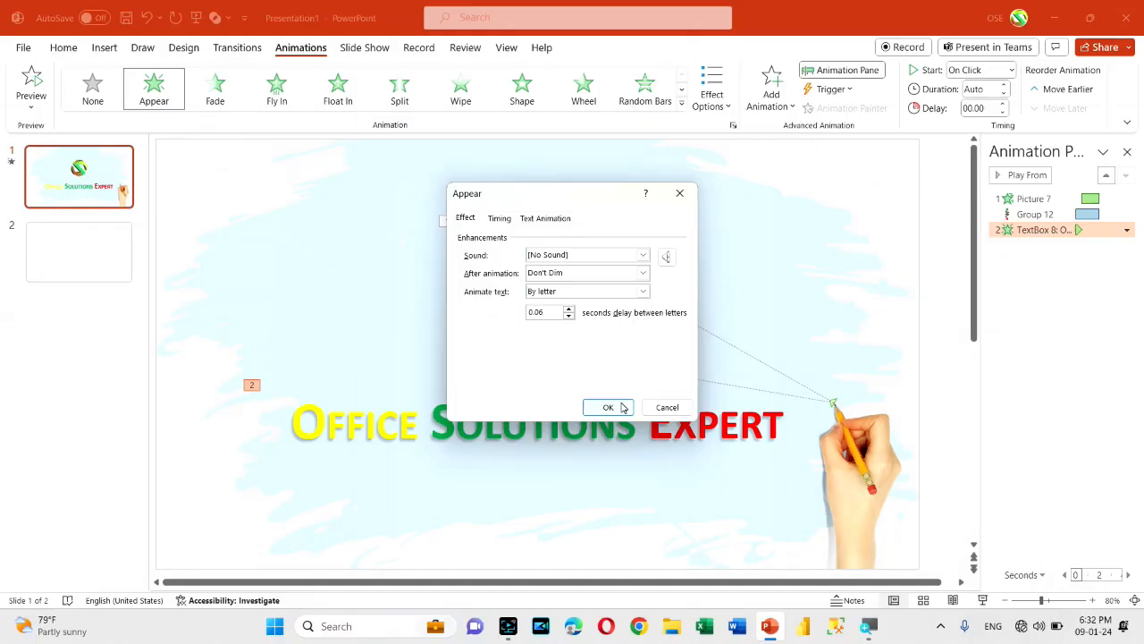
click(608, 406)
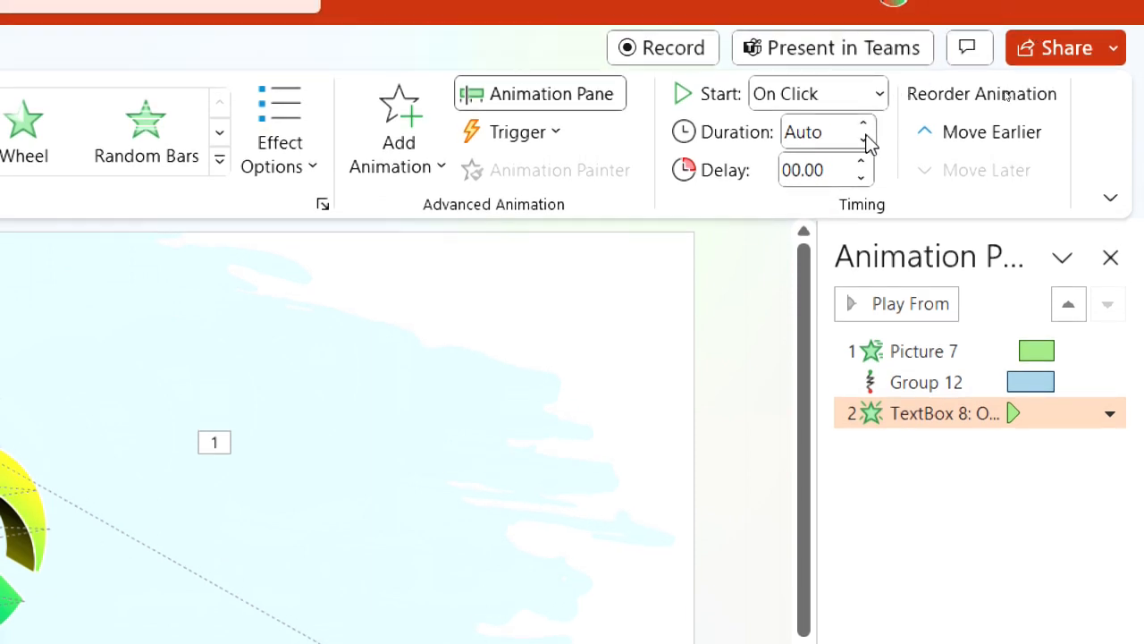
Give the text box's Appear animation a duration of 0.01 seconds and a delay of 0.50 seconds
click(864, 127)
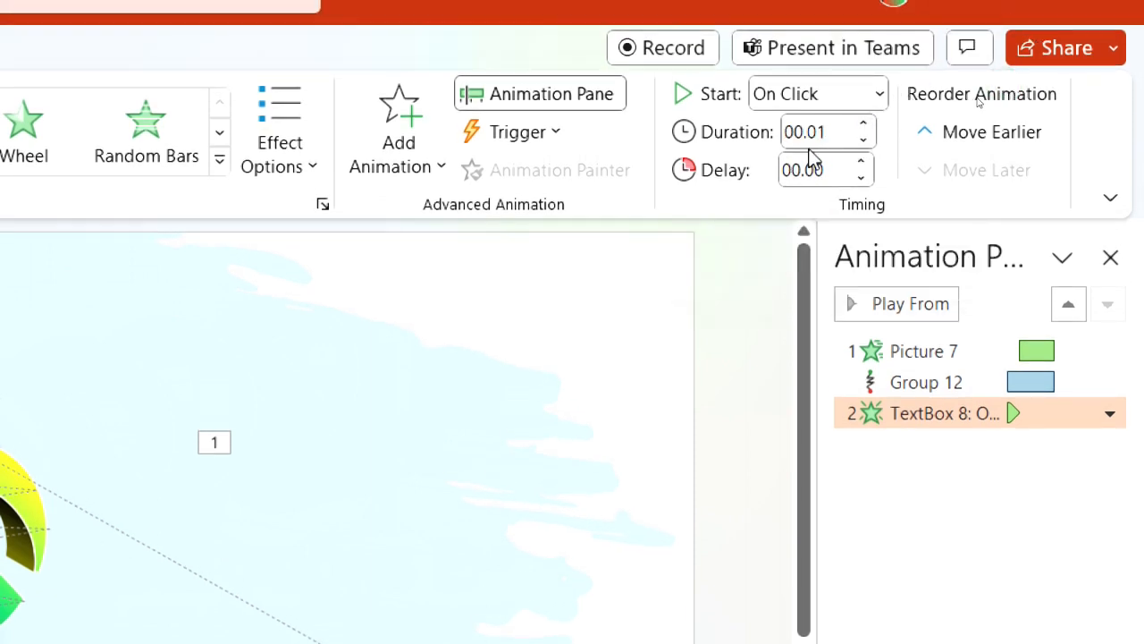
click(863, 164)
click(863, 163)
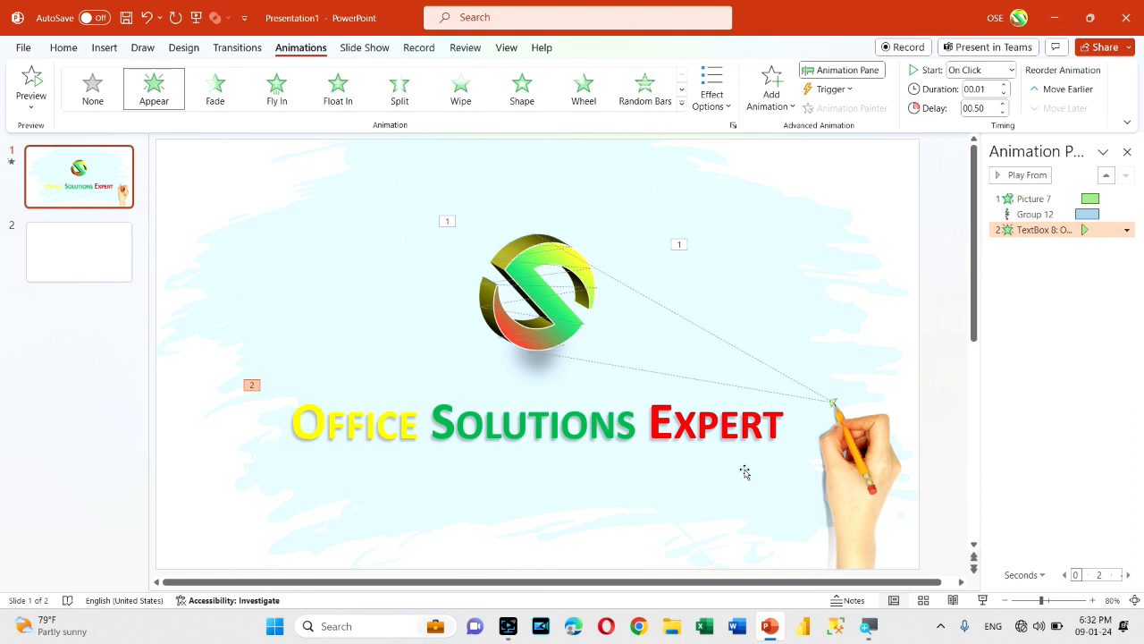
click(867, 463)
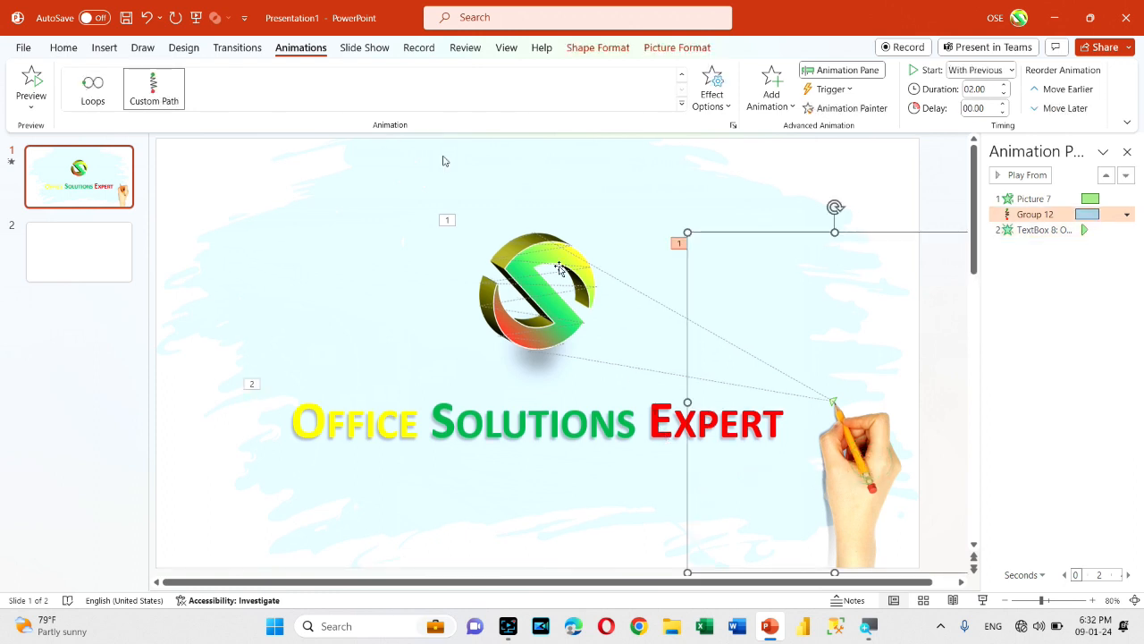
click(682, 106)
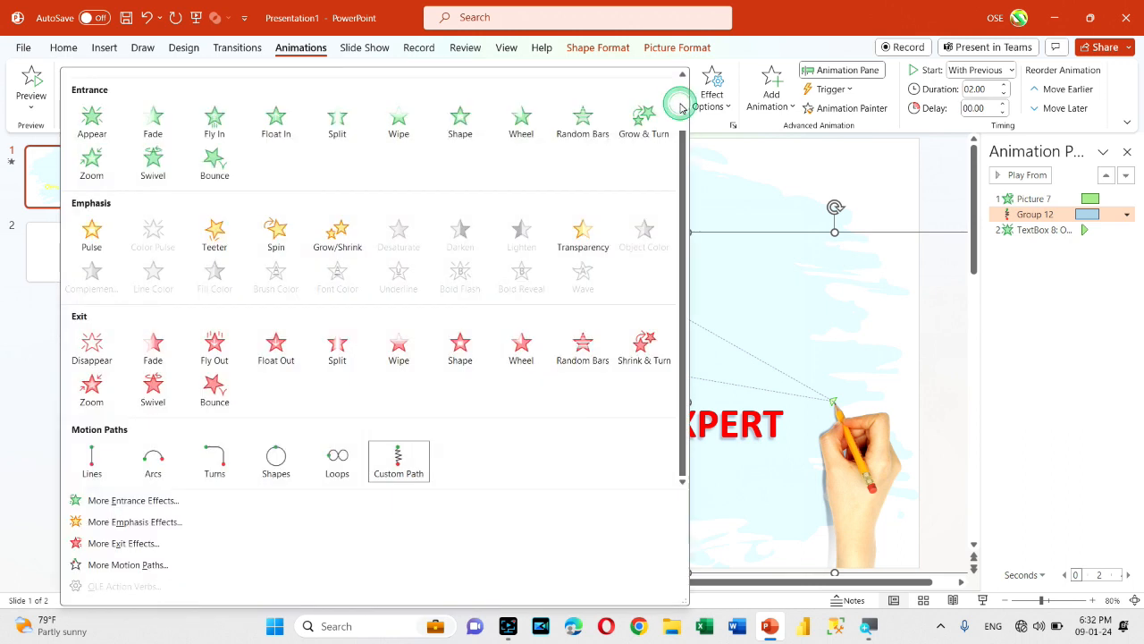
click(787, 25)
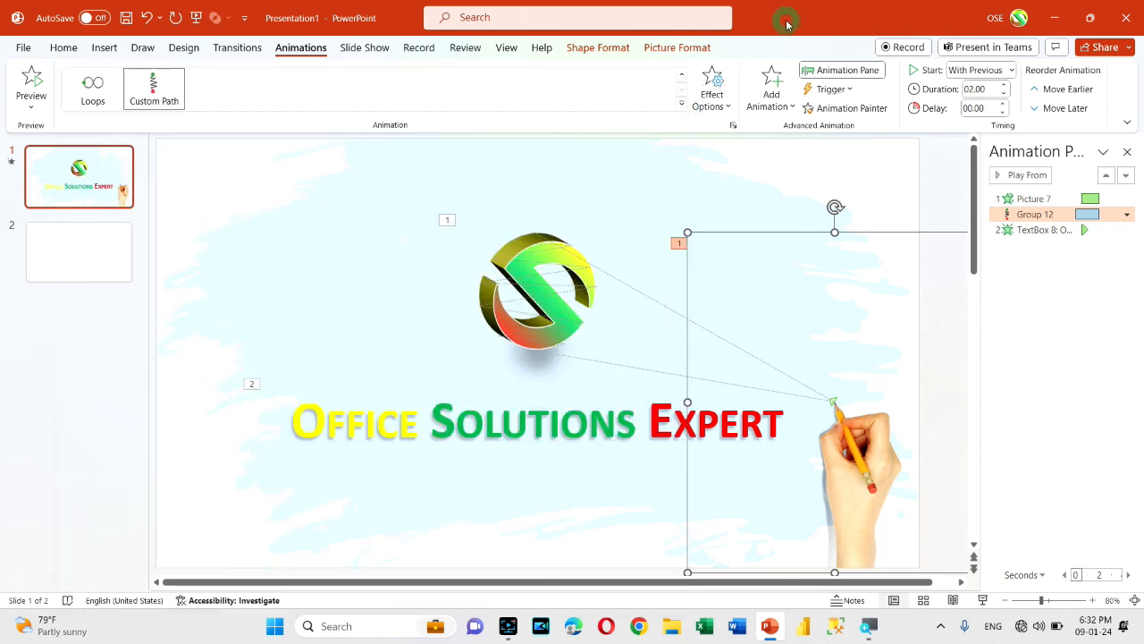
click(314, 48)
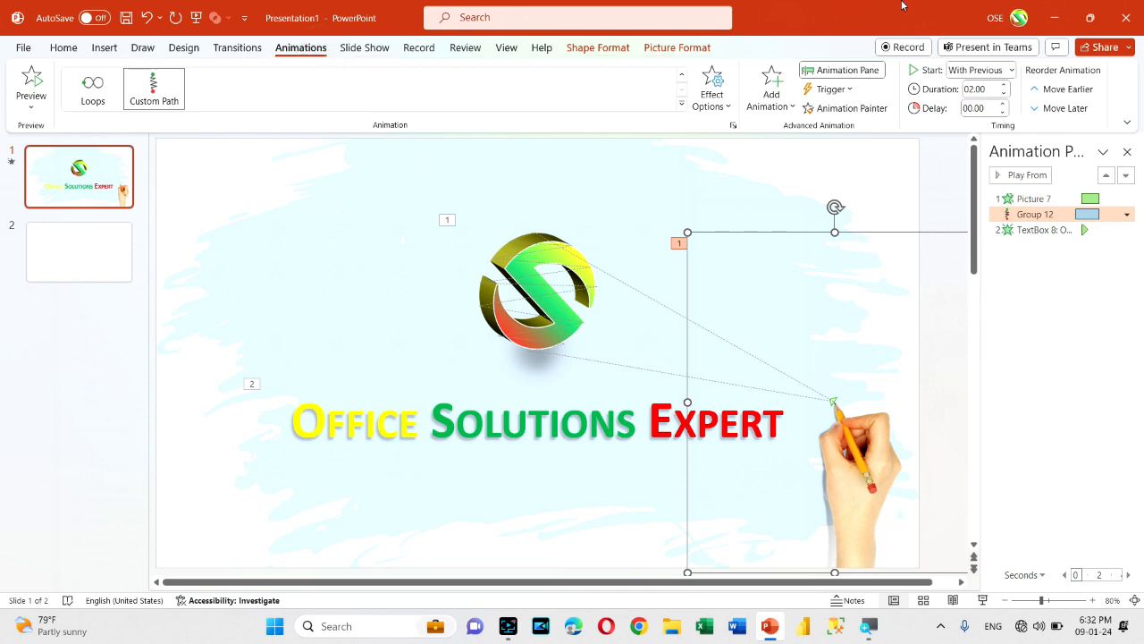